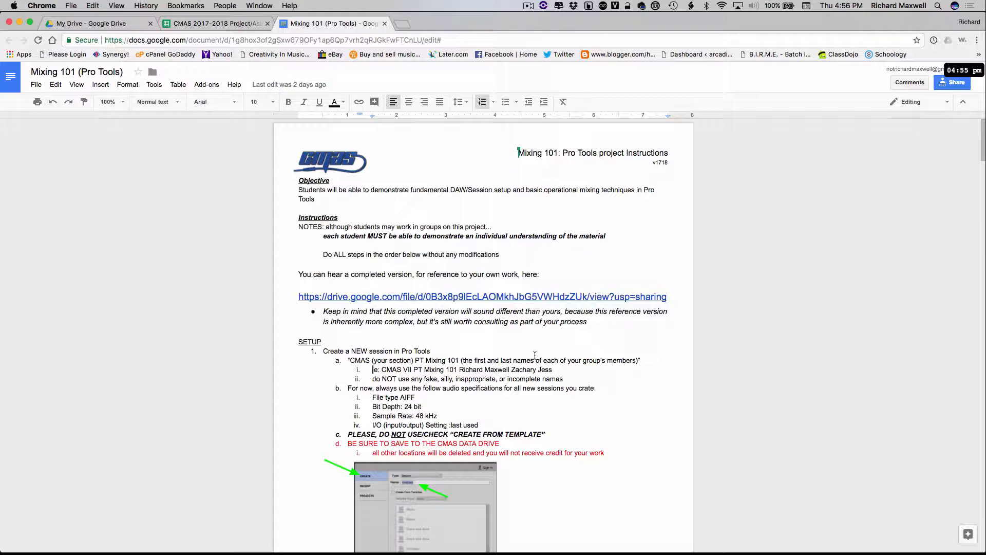
- Scroll the instructions down to the SETUP section and launch Pro Tools from the Dock
scroll(534, 355, "down", 3)
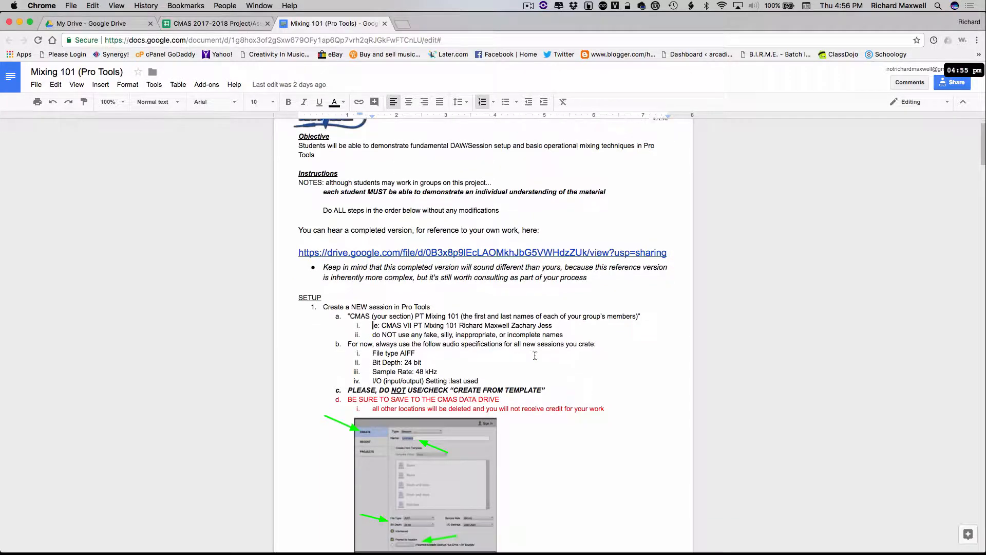
scroll(560, 448, "down", 4)
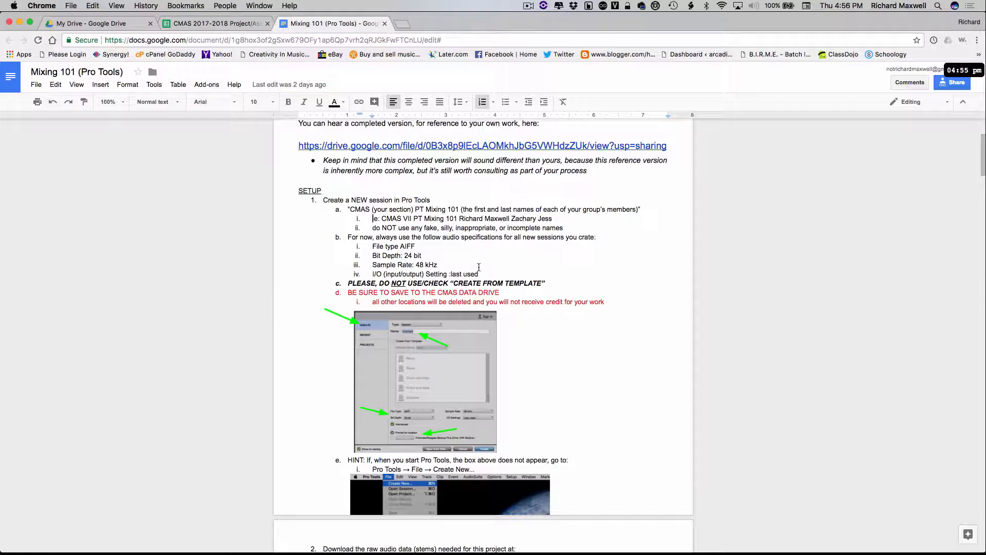
mouse_move(529, 553)
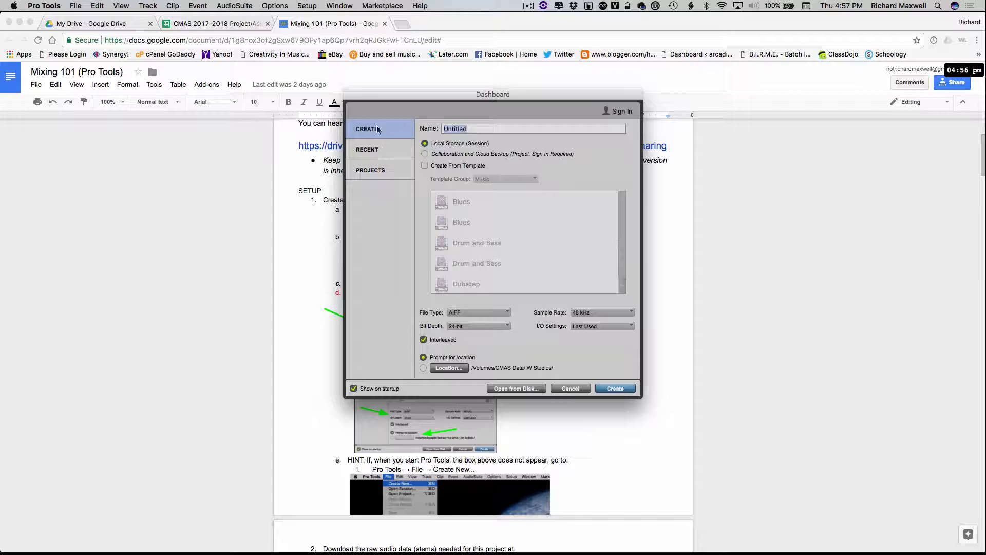
- Delete the default 'Untitled' session name and move the Dashboard to the lower left
left_click(459, 127)
double_click(458, 126)
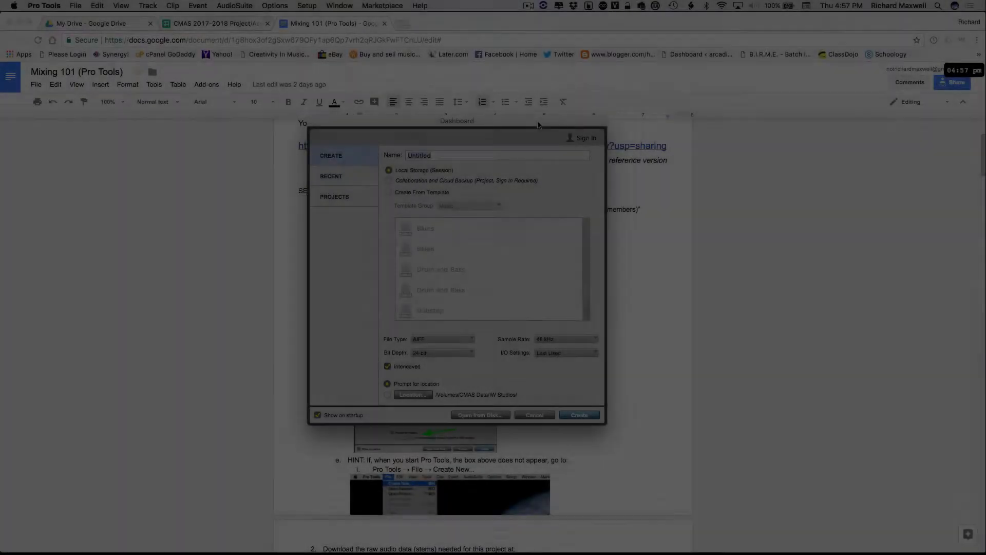
left_click_drag(538, 125, 258, 215)
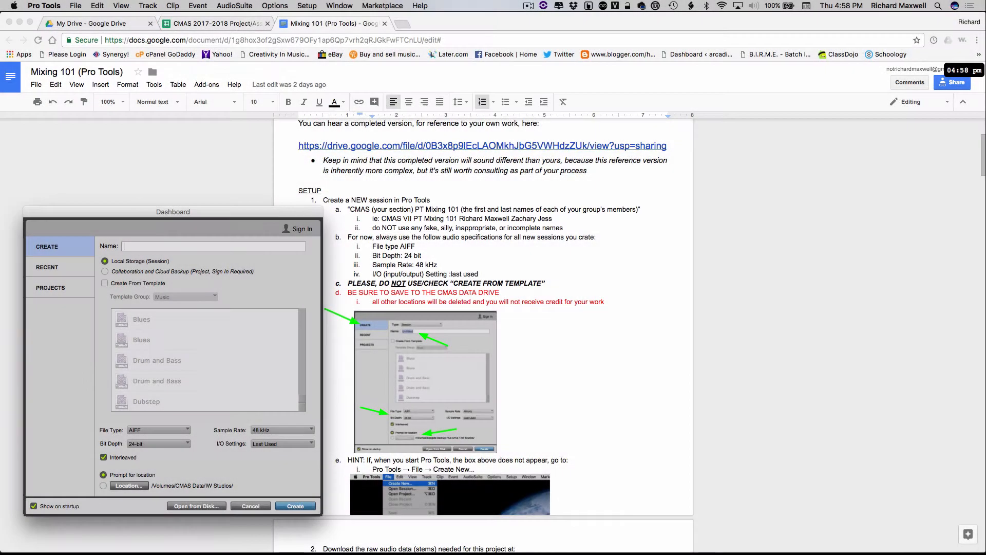
- Name the session 'CMAS XII PT Mixing 101' plus the student's name, keep Prompt for location, and create it
type("CMAS ")
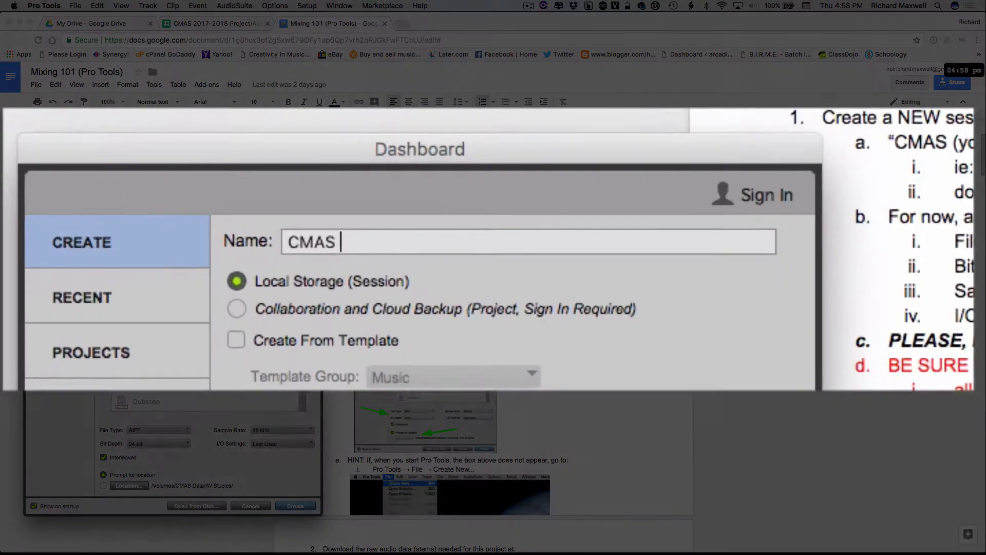
type("X")
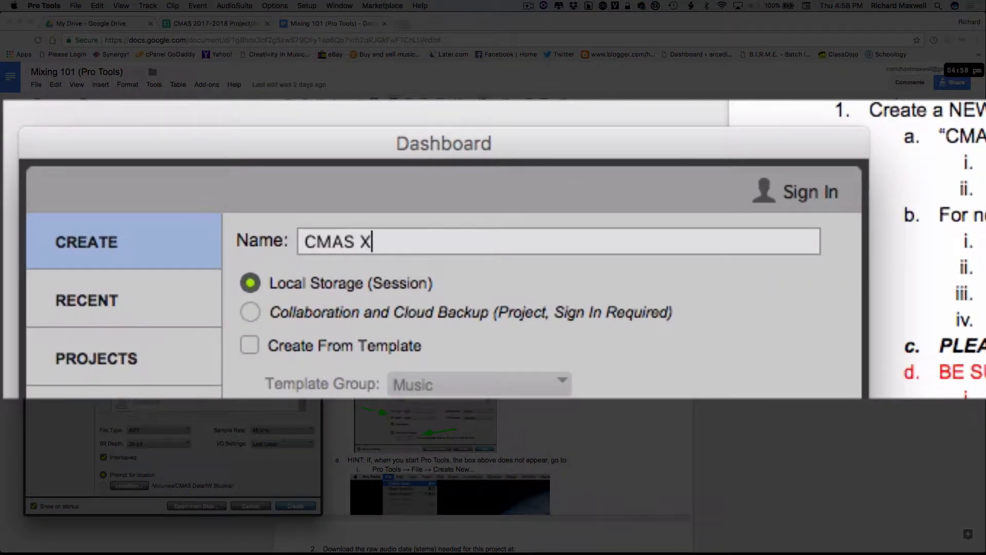
type("II PT Mi")
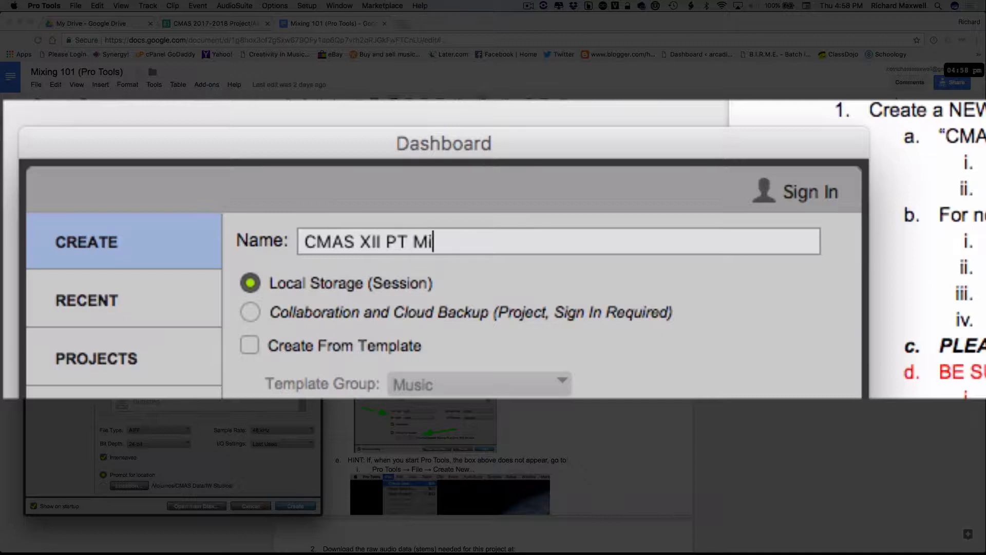
type("xing 101")
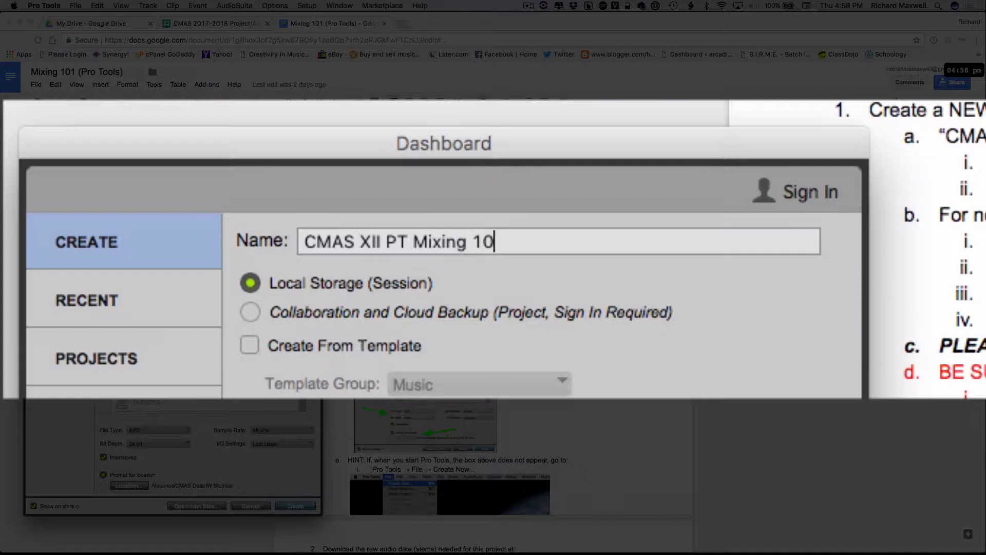
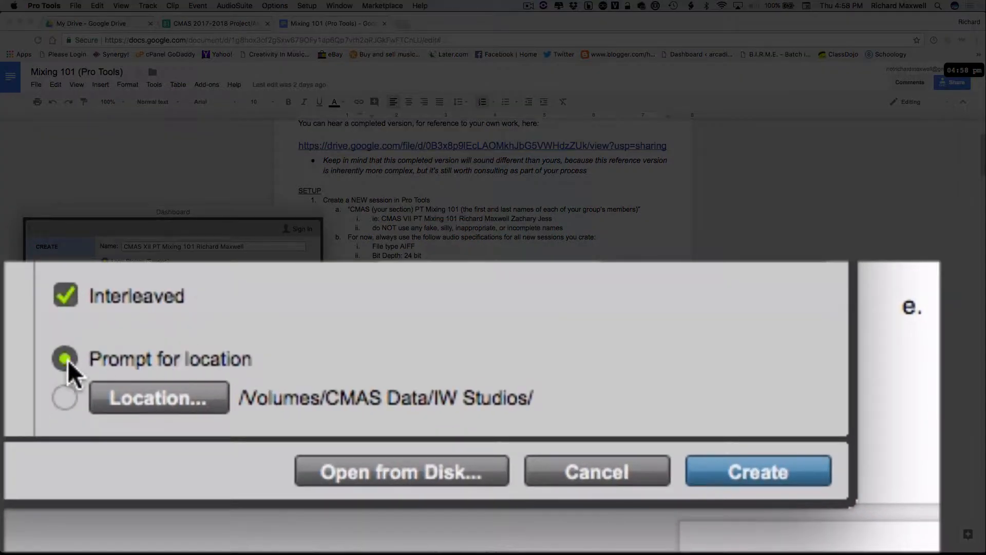
left_click(62, 397)
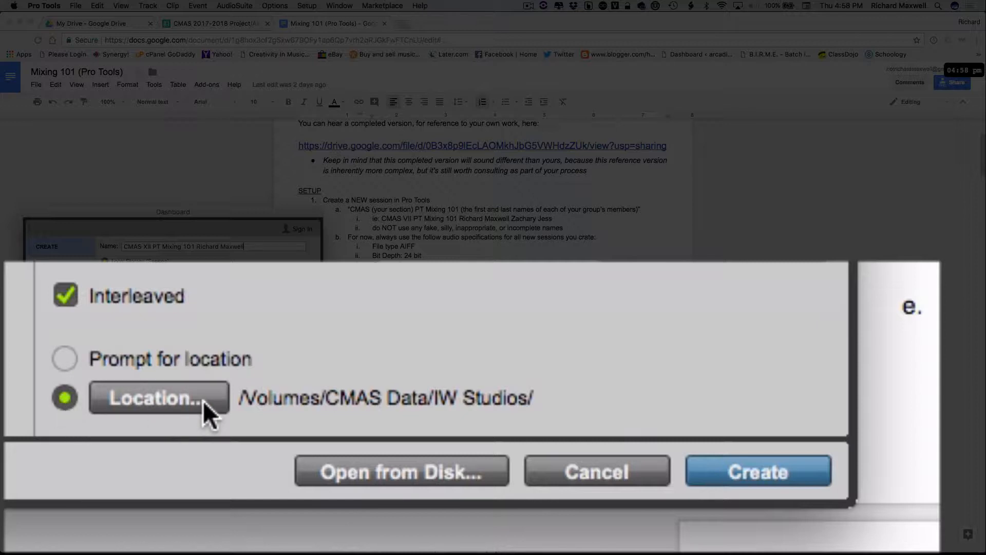
left_click(61, 355)
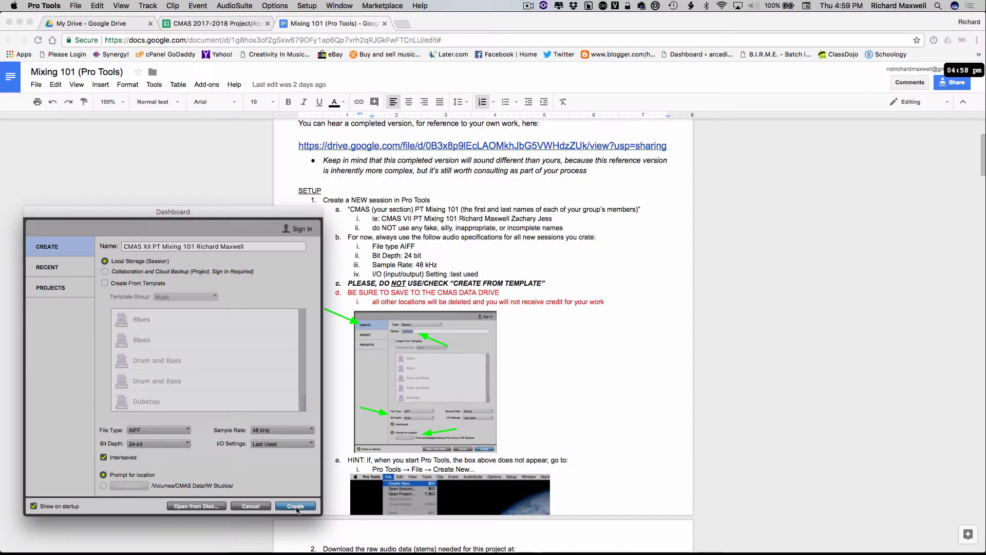
left_click(760, 472)
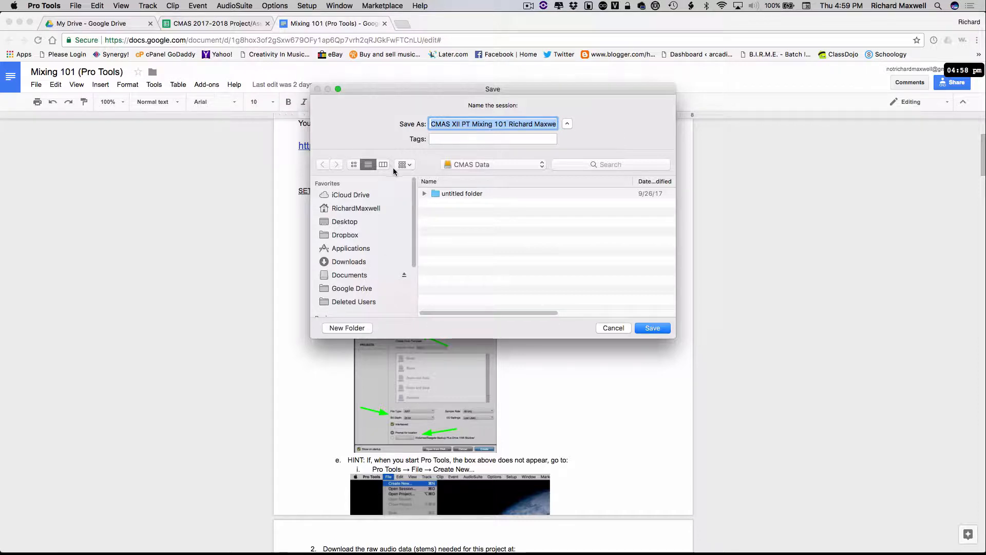
- Choose the CMAS Data drive under Devices as the location and save the session
scroll(376, 248, "down", 5)
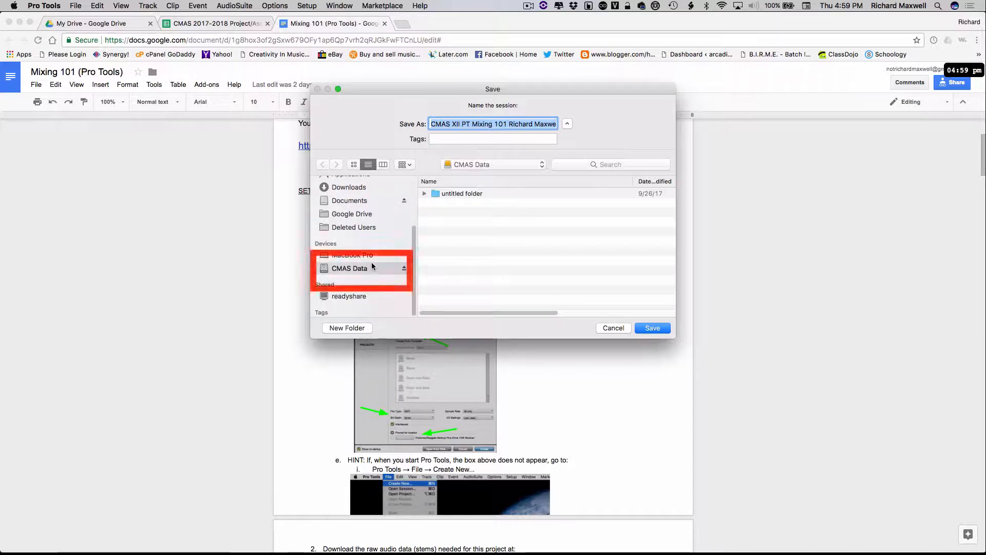
left_click(359, 200)
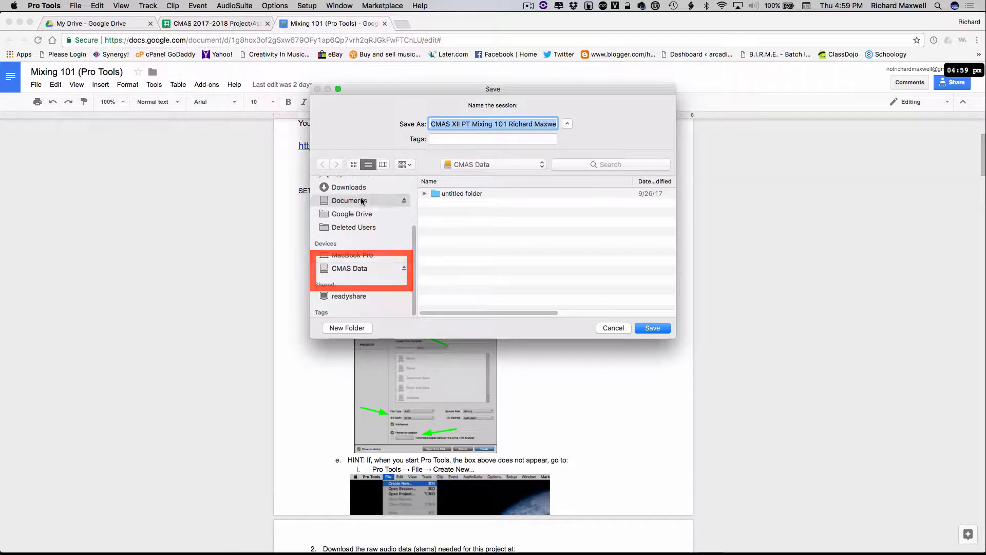
left_click(356, 188)
scroll(358, 200, "up", 3)
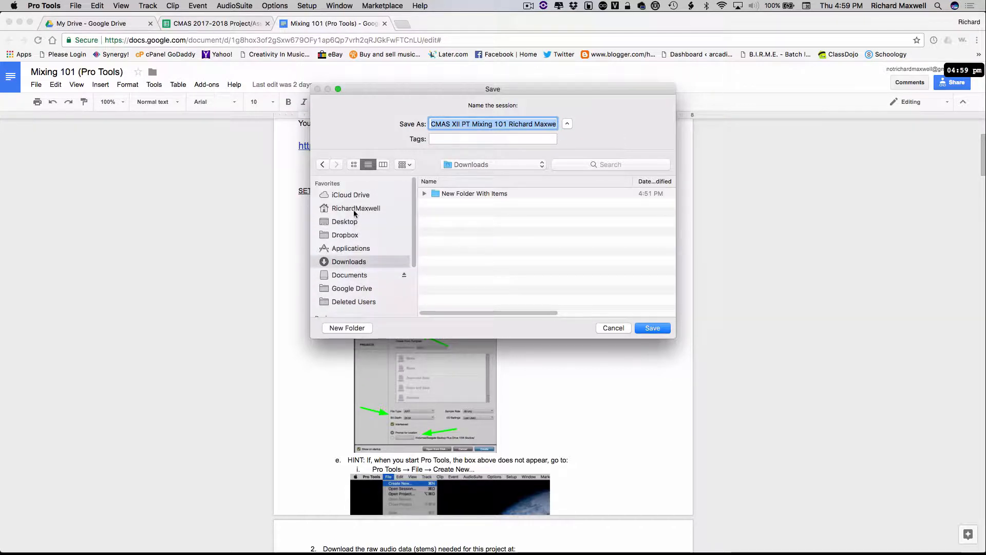
scroll(362, 277, "down", 3)
left_click(358, 269)
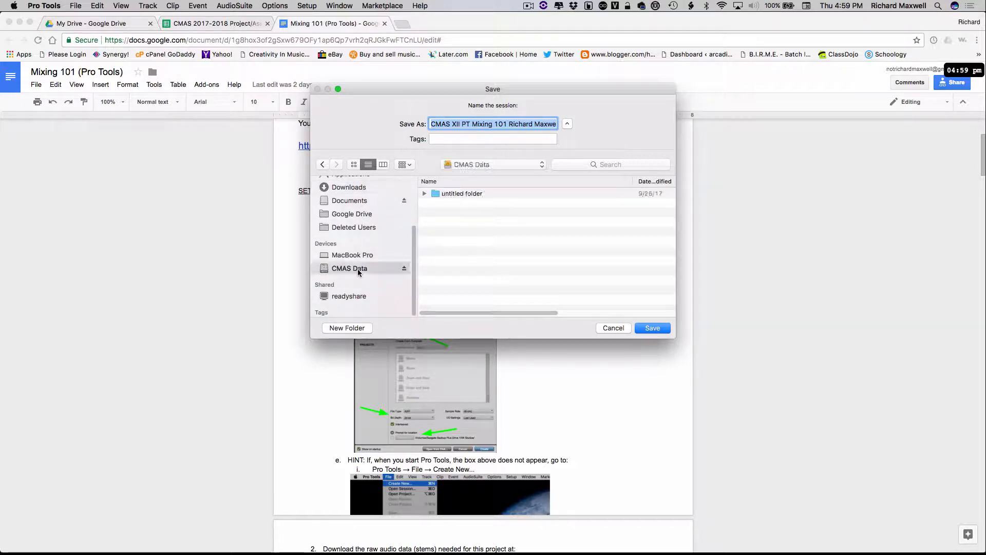
left_click(567, 123)
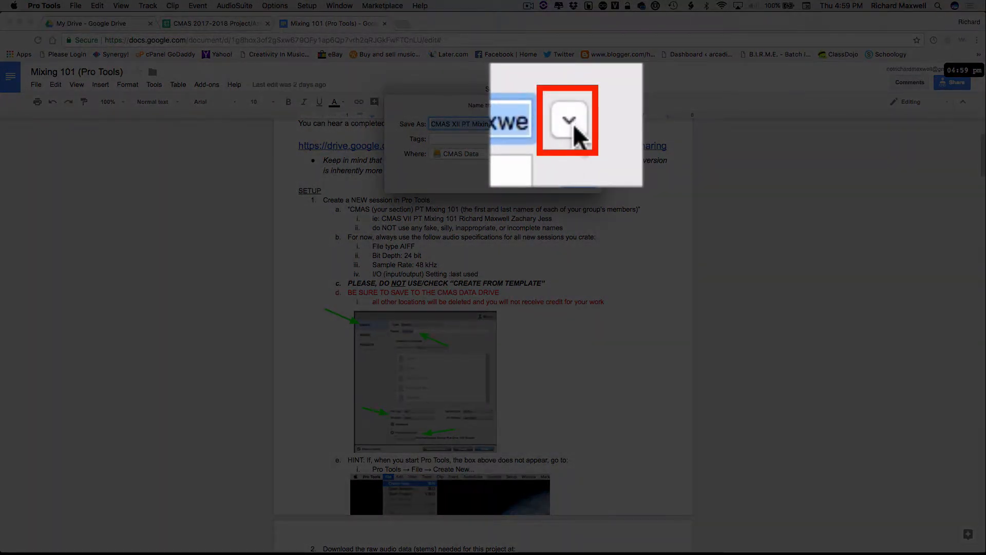
left_click(571, 124)
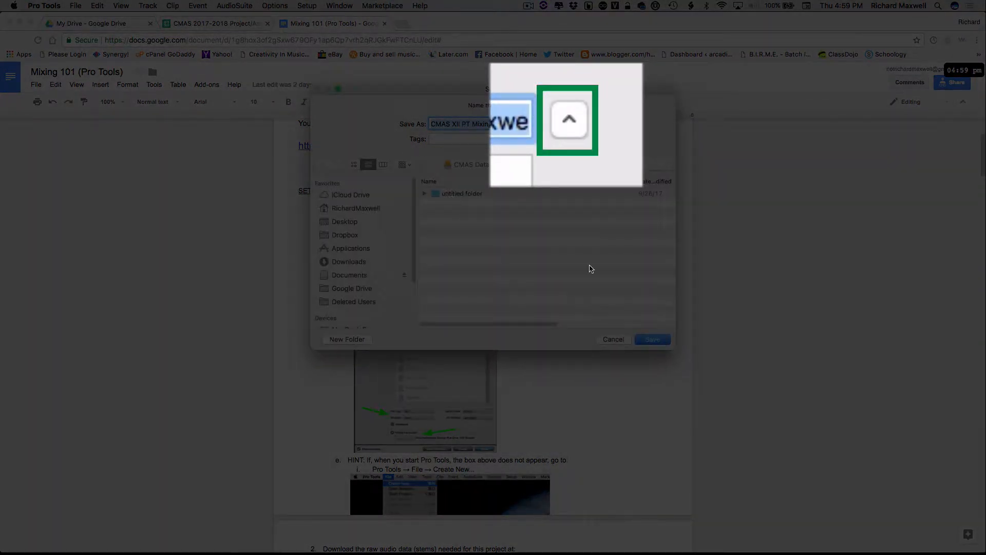
scroll(363, 280, "down", 3)
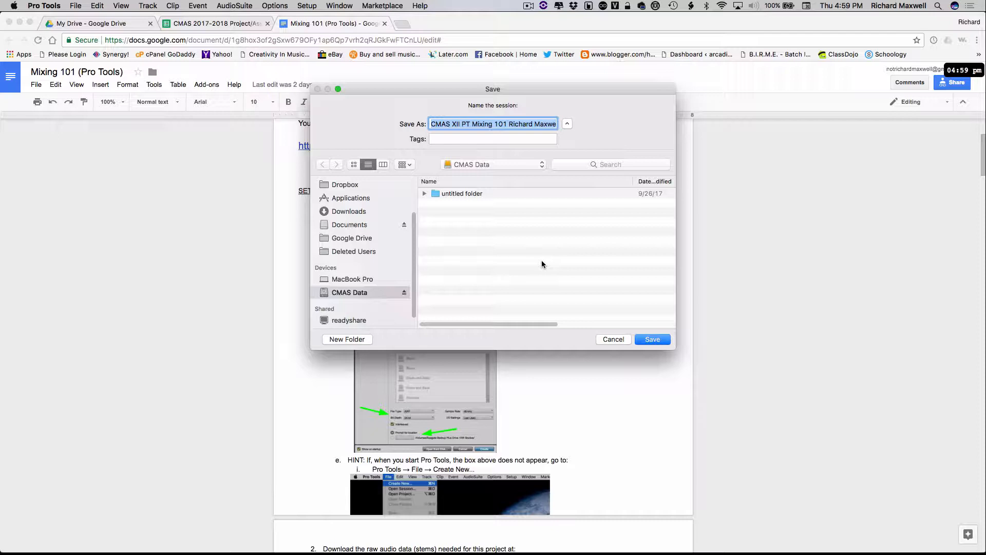
left_click(649, 340)
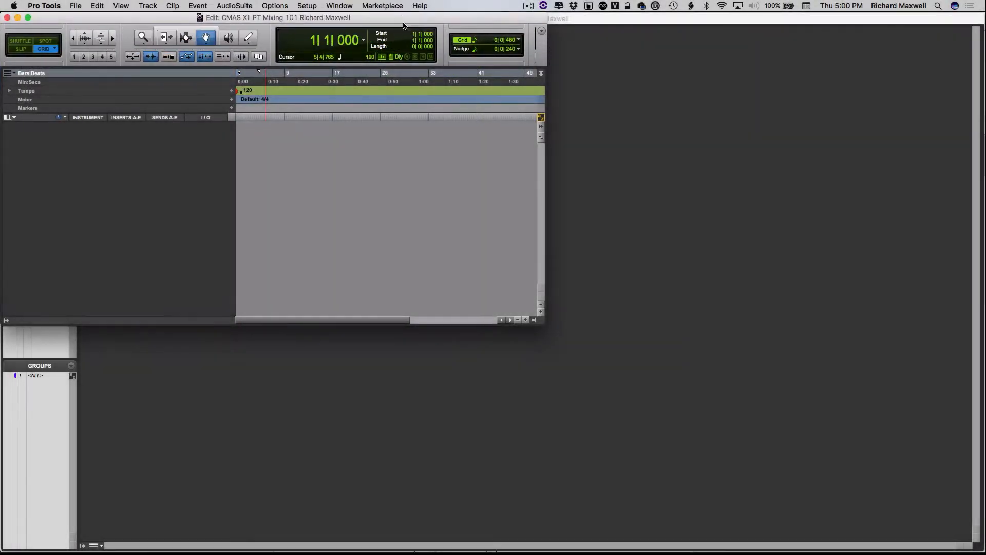
- Move the empty Edit window to the top left and switch back to Chrome
left_click_drag(402, 25, 449, 66)
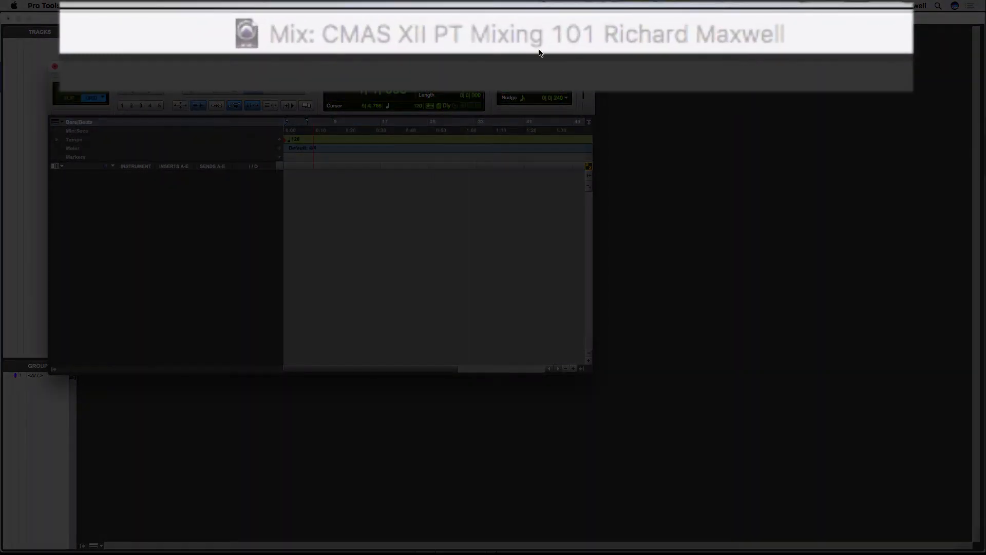
left_click_drag(527, 70, 672, 209)
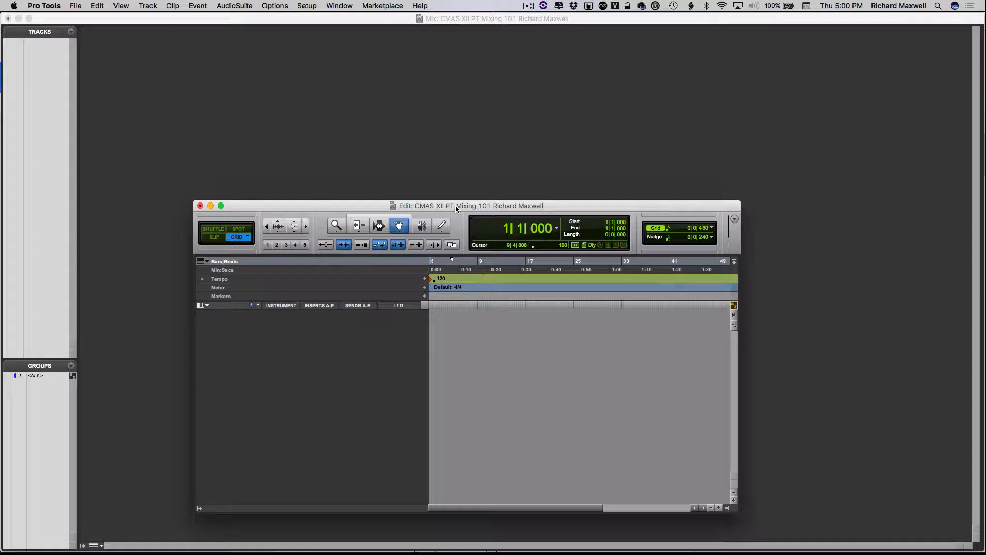
mouse_move(455, 205)
left_mouse_down()
mouse_move(415, 90)
mouse_move(375, 29)
mouse_move(336, 30)
left_mouse_up()
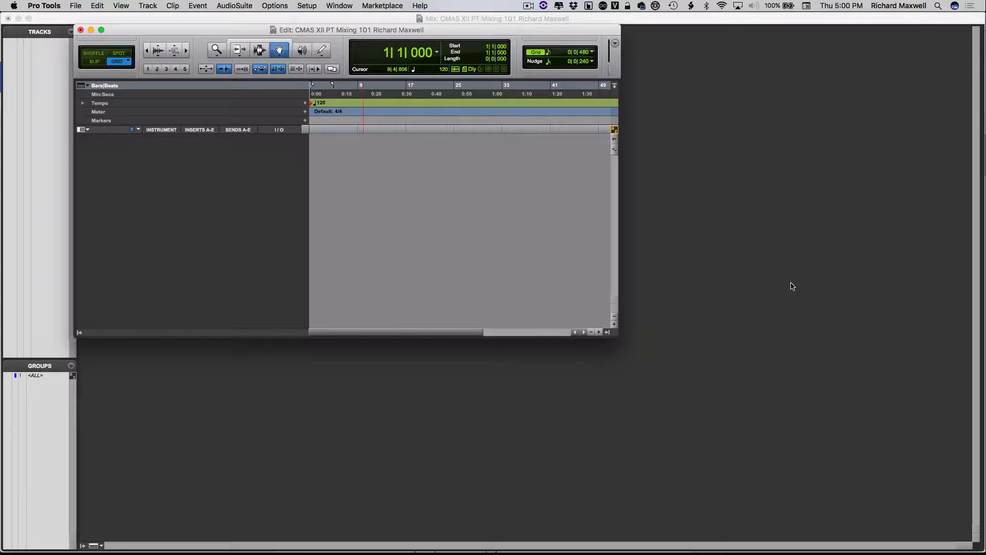
key("super+Tab")
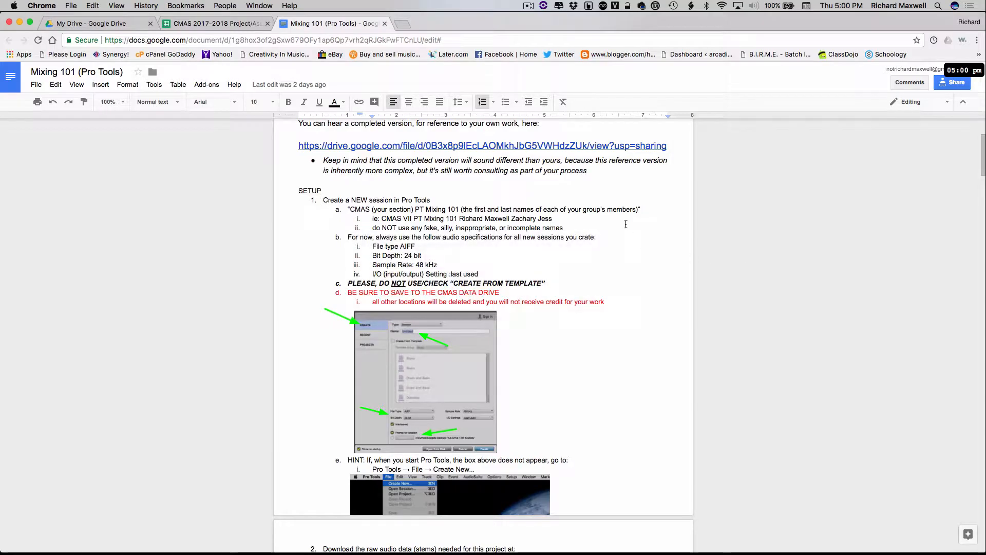
- Open the step 2 stems Drive link from the instructions in a new tab
scroll(532, 249, "down", 5)
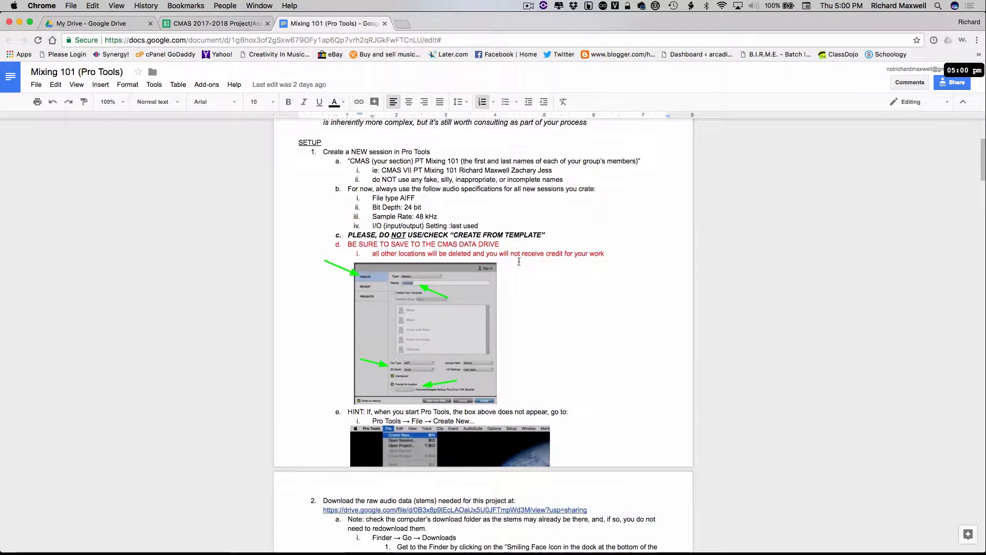
scroll(519, 261, "down", 6)
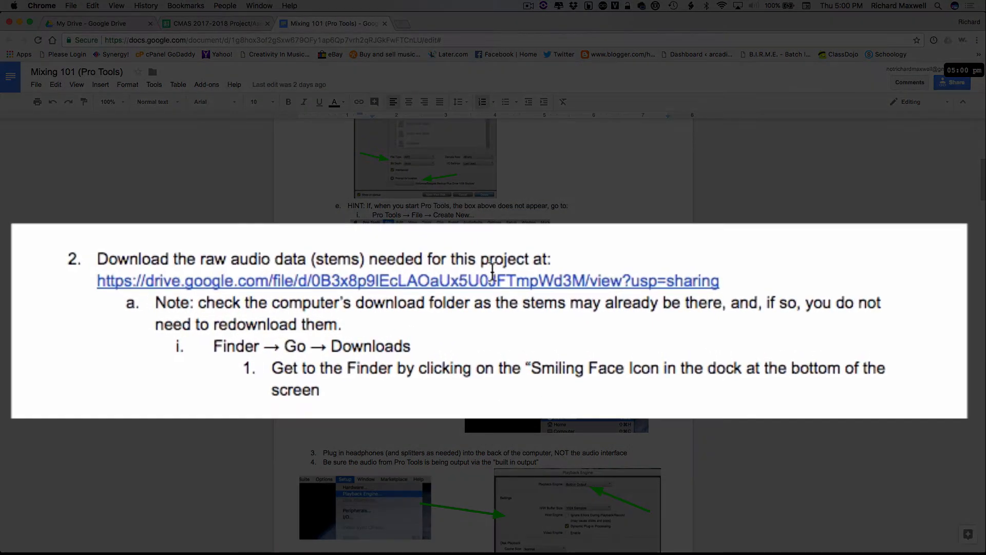
left_click(490, 277)
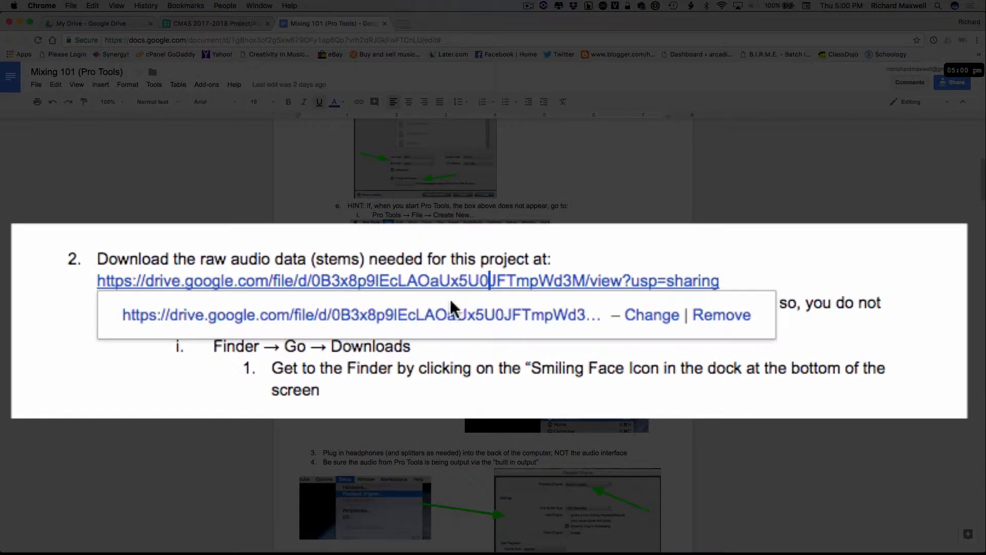
left_click(429, 316)
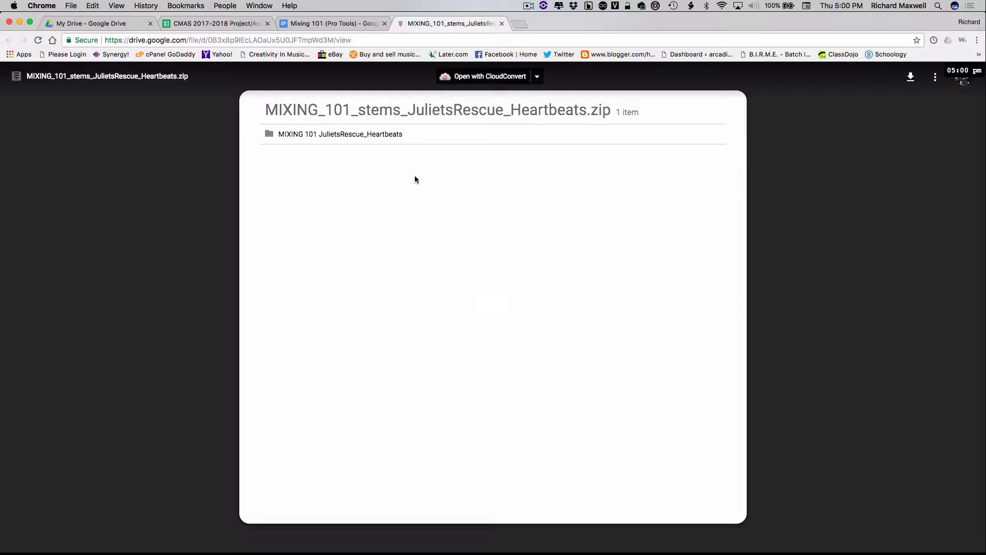
- Download MIXING_101_stems_JulietsRescue_Heartbeats.zip despite the virus-scan warning, then return to the Mixing 101 doc
left_click(361, 137)
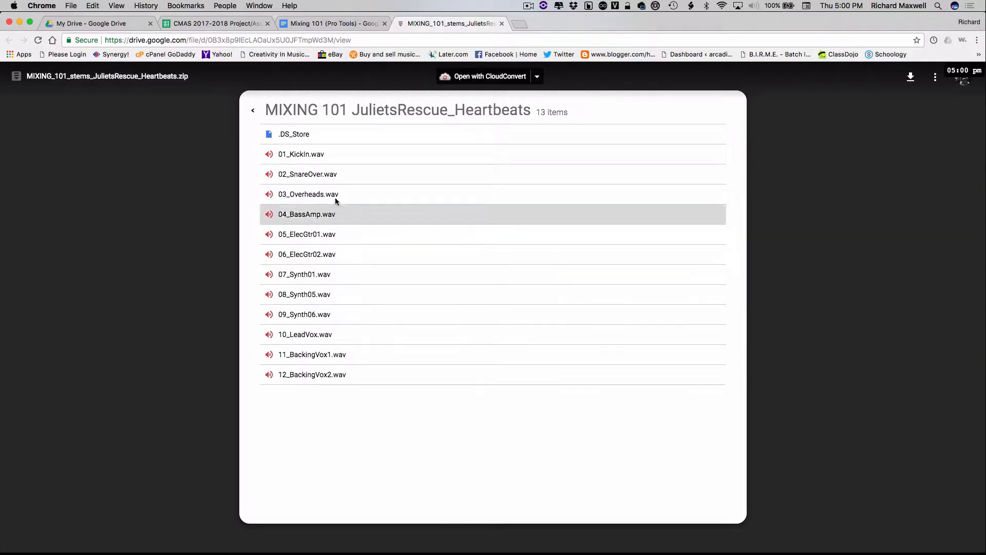
left_click(253, 110)
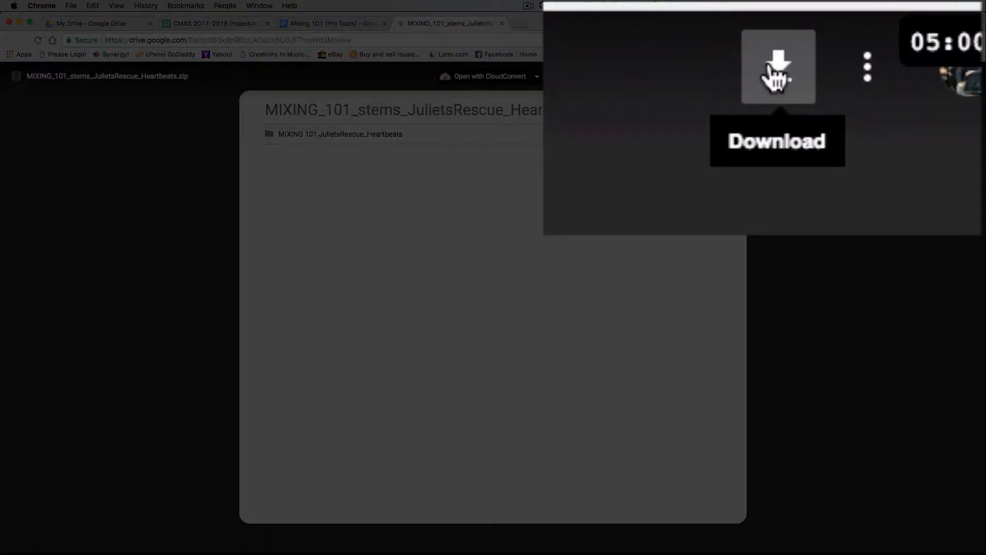
left_click(910, 78)
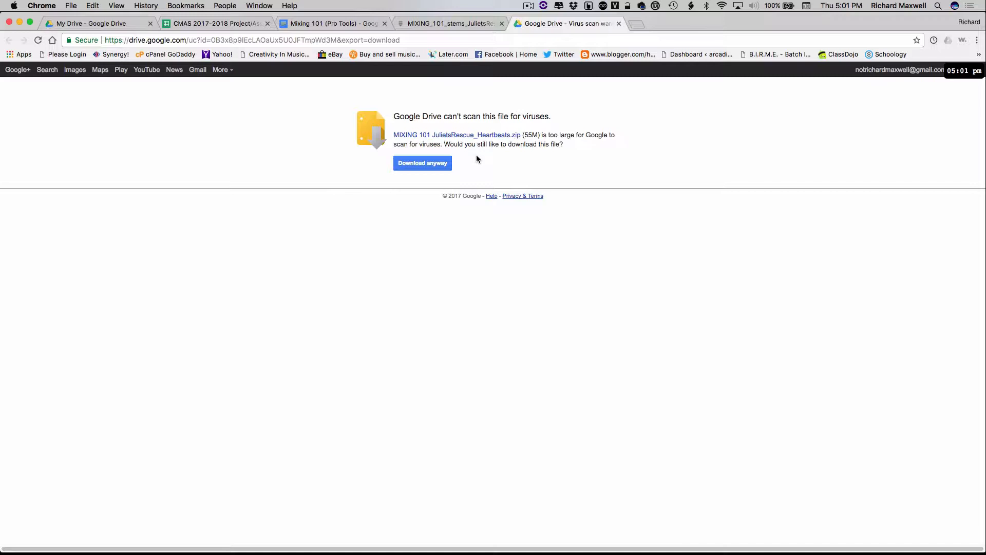
left_click(414, 163)
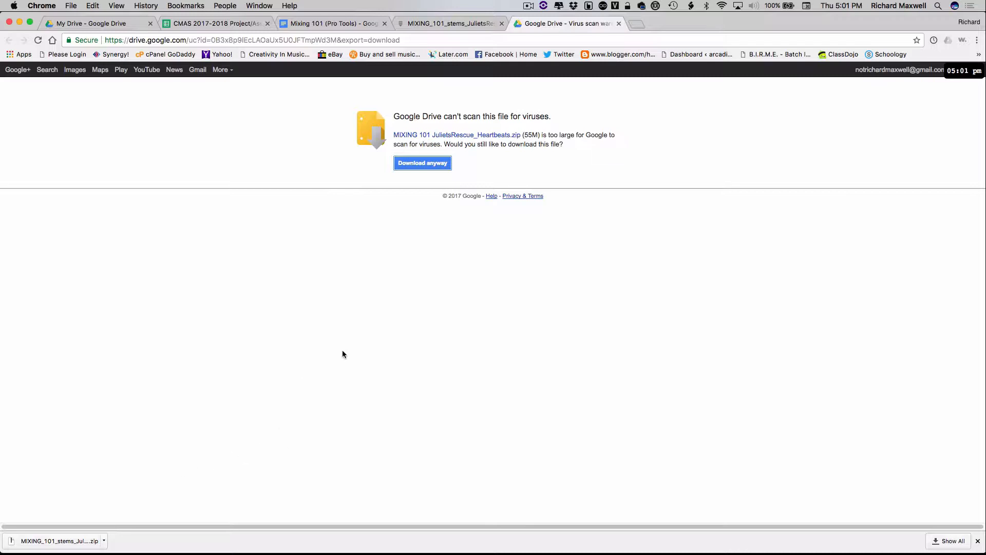
left_click(321, 23)
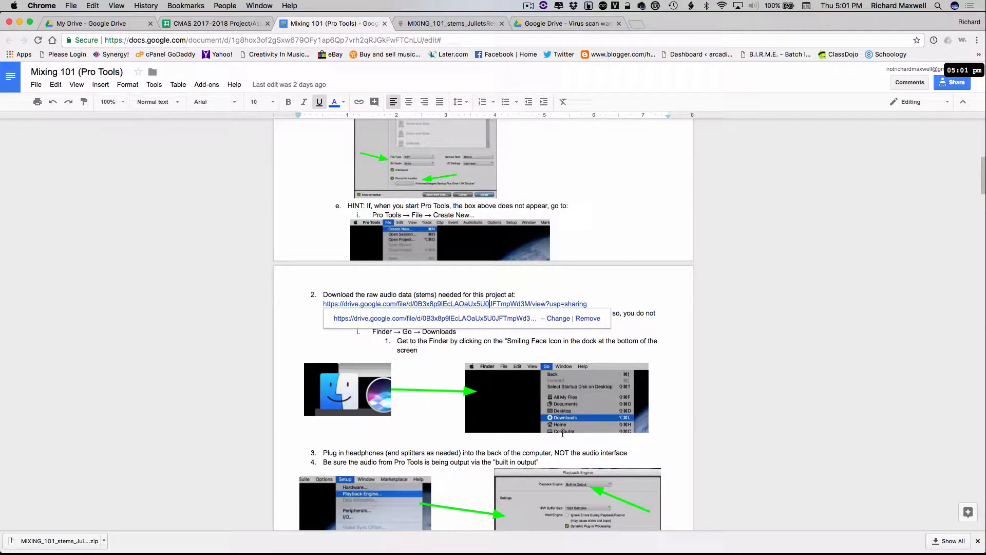
- Unzip the stems archive in Finder's Downloads, open the 12-stem folder, then return to Pro Tools
key("super+Tab")
key("super+Tab")
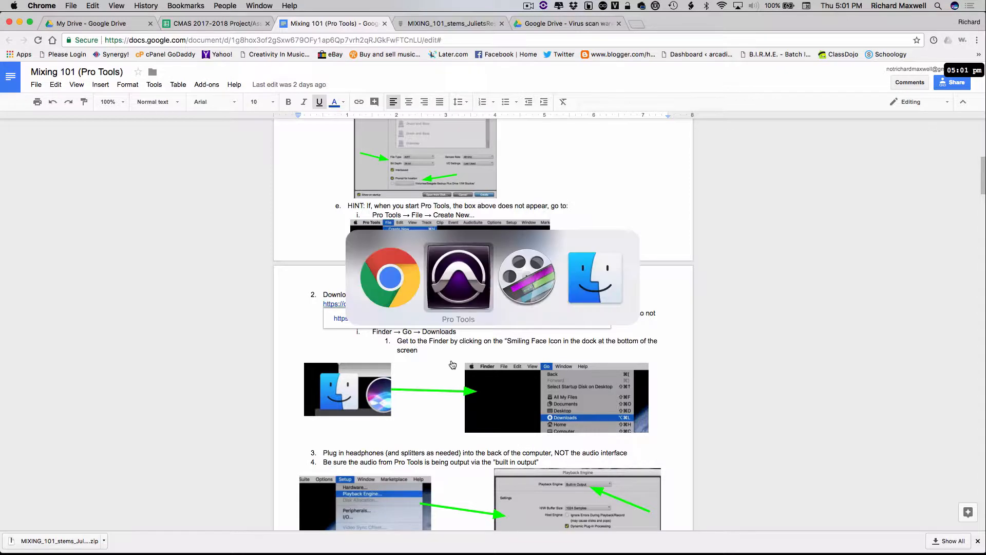
key("super+Tab")
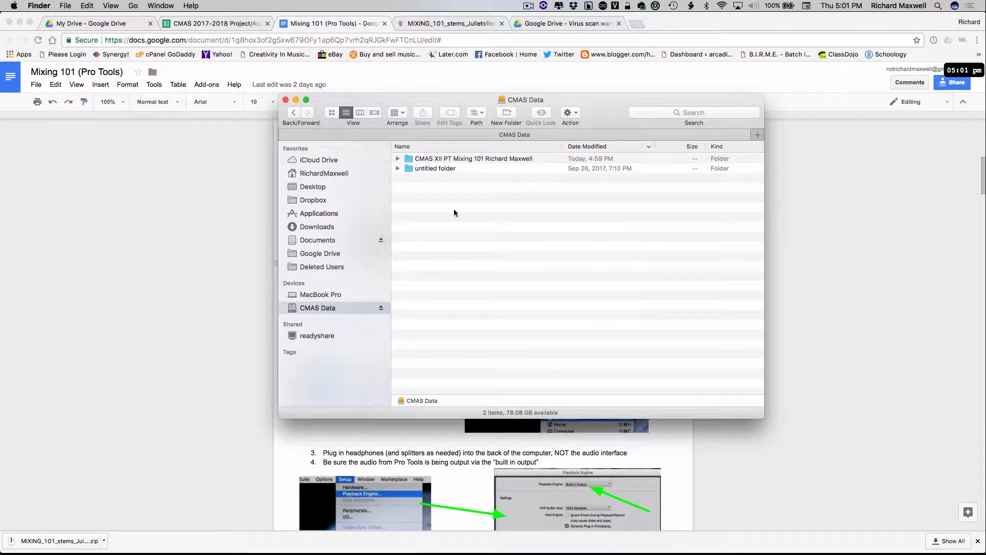
left_click(314, 227)
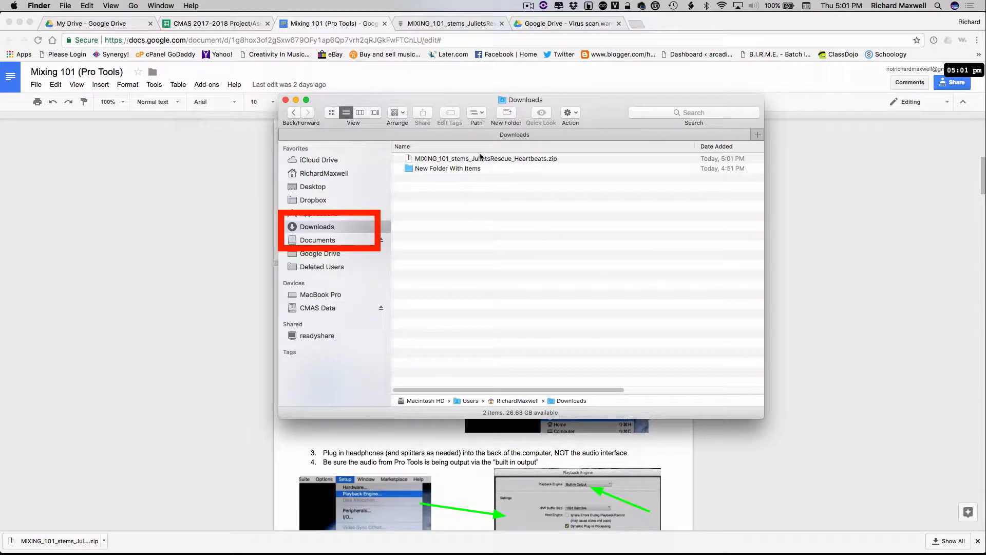
left_click(443, 159)
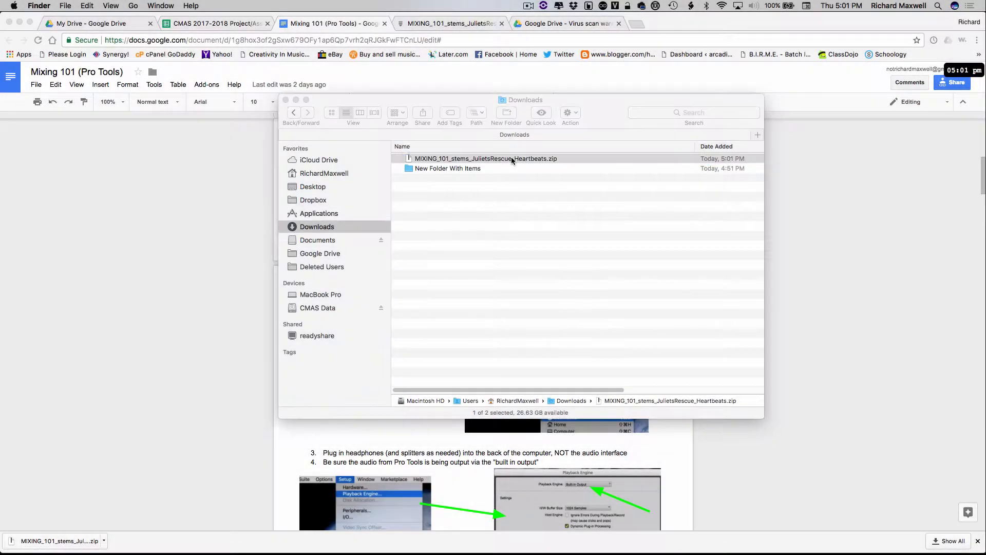
double_click(511, 159)
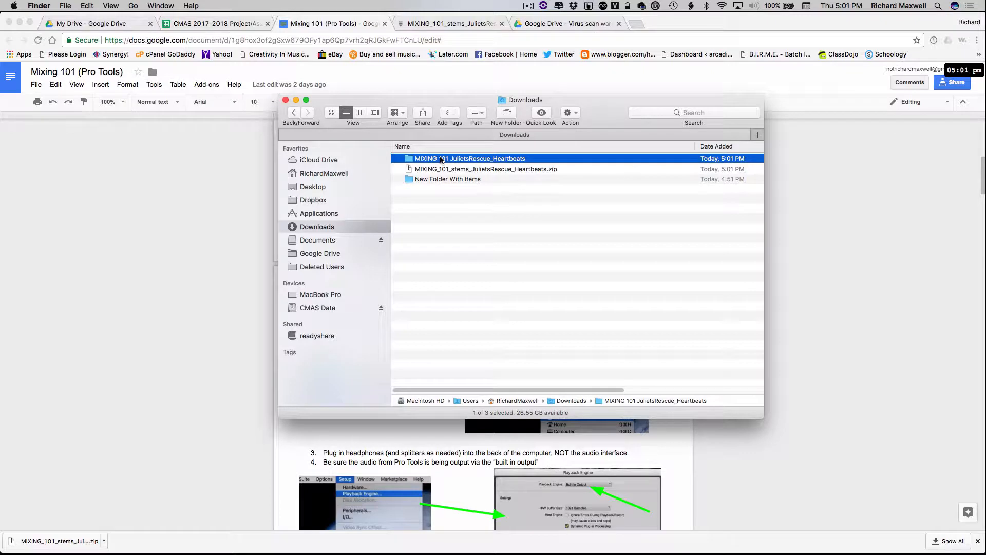
double_click(440, 160)
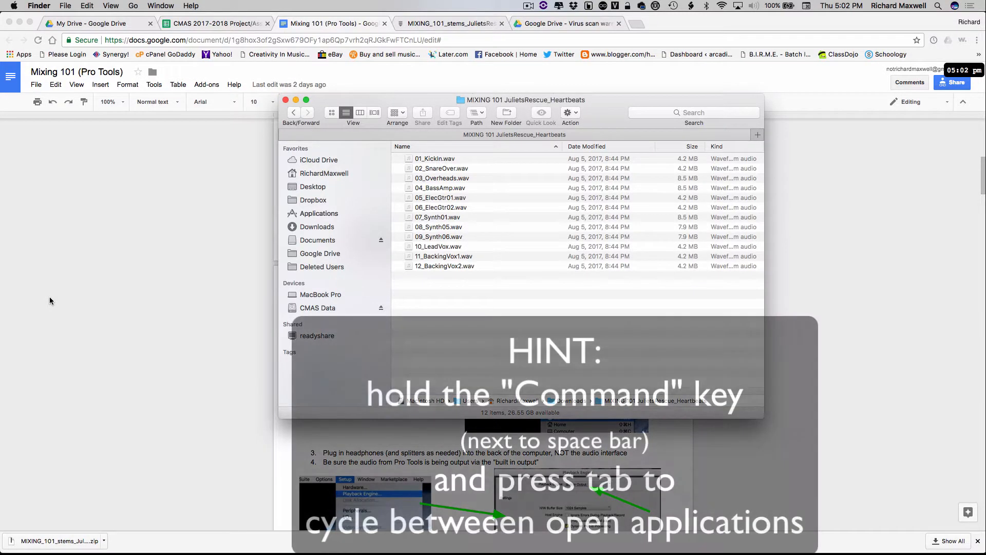
key("super+Tab")
key("super+Tab")
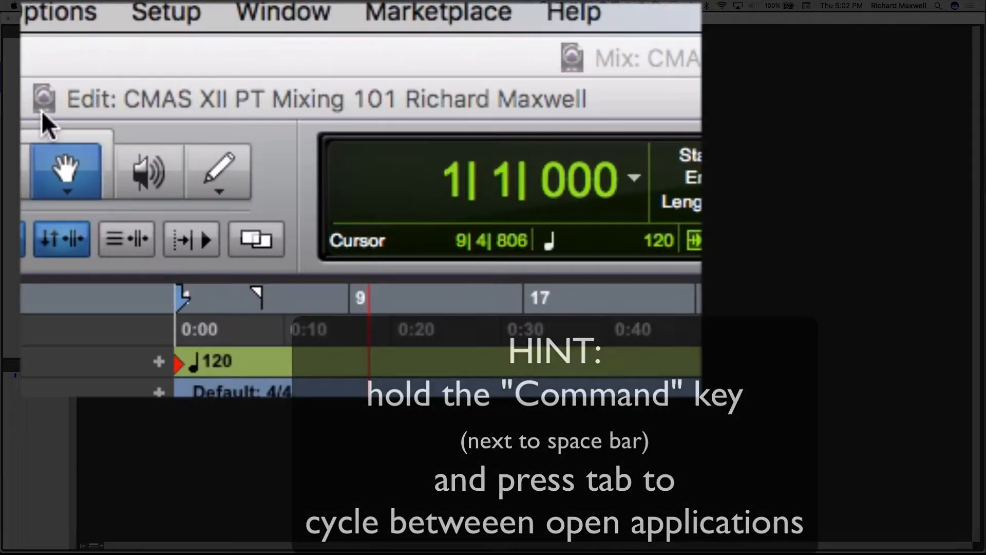
- Set the Playback Engine to PreSonus FireStudio, accepting the session save-and-reopen
left_click(166, 13)
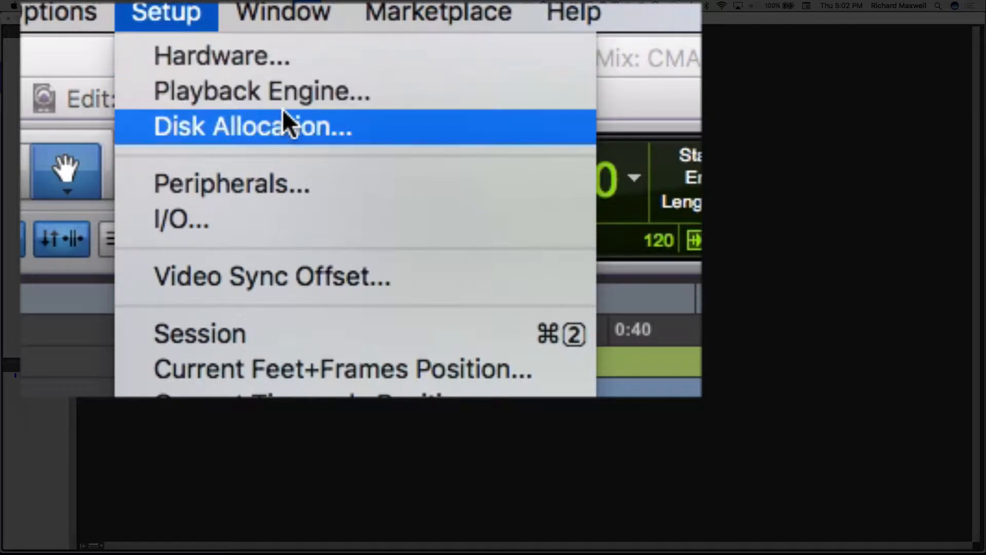
left_click(275, 94)
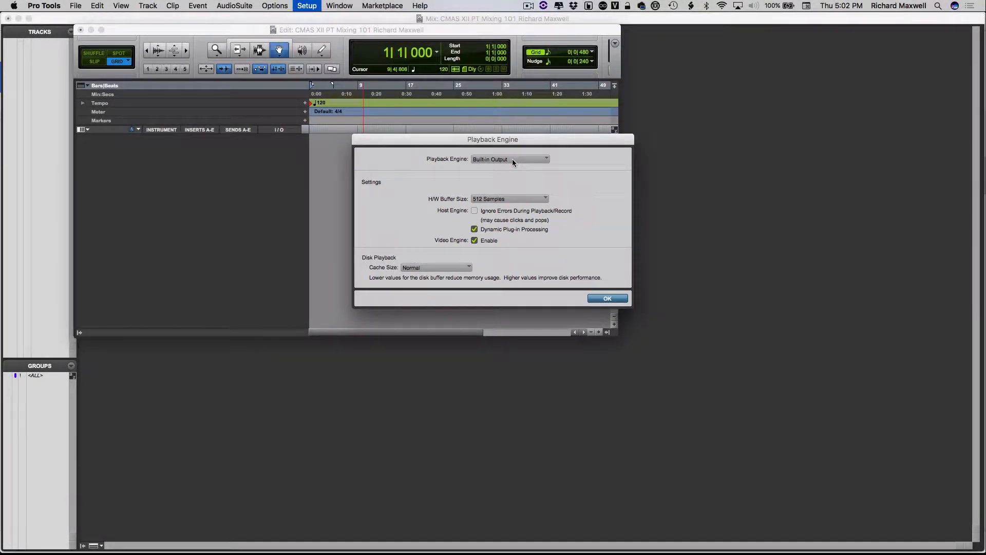
left_click(512, 159)
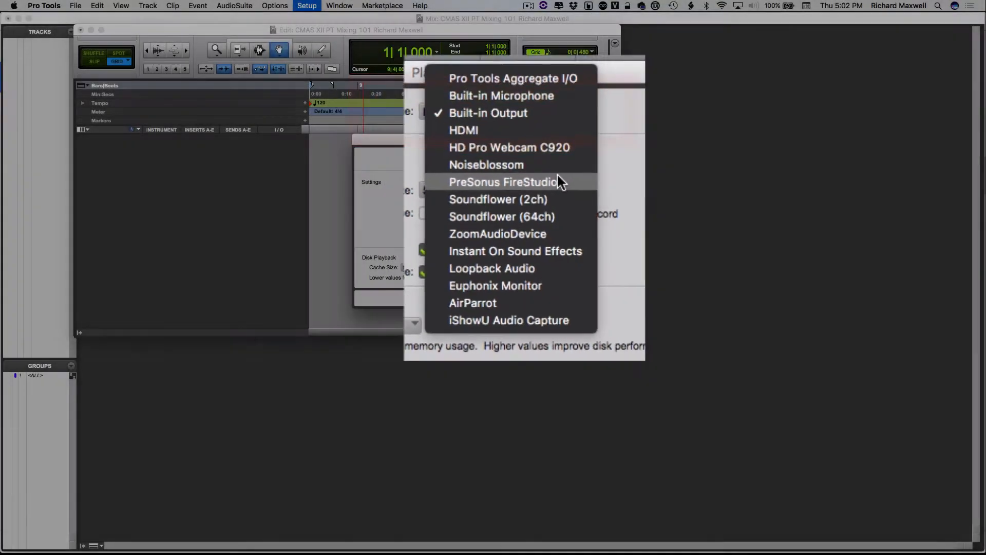
left_click(558, 177)
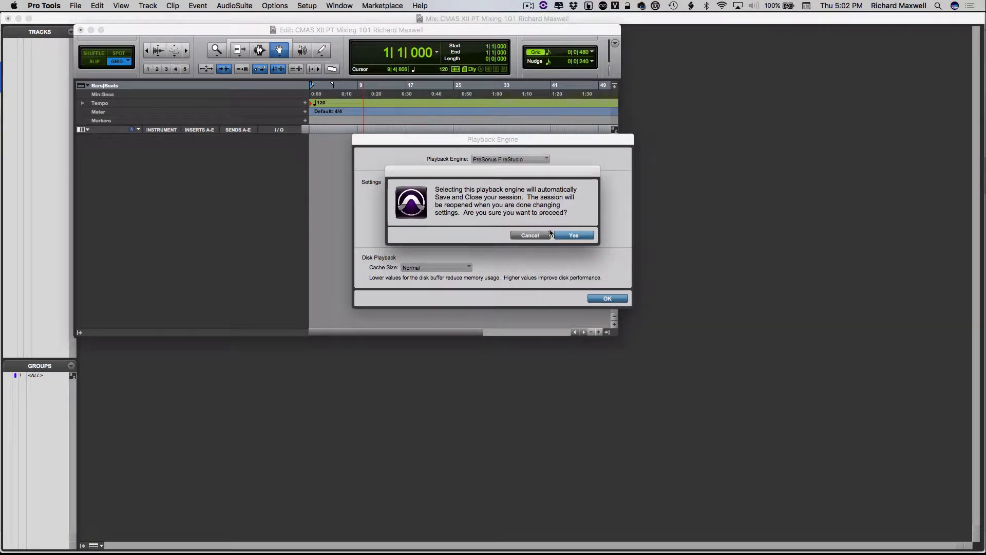
left_click(573, 235)
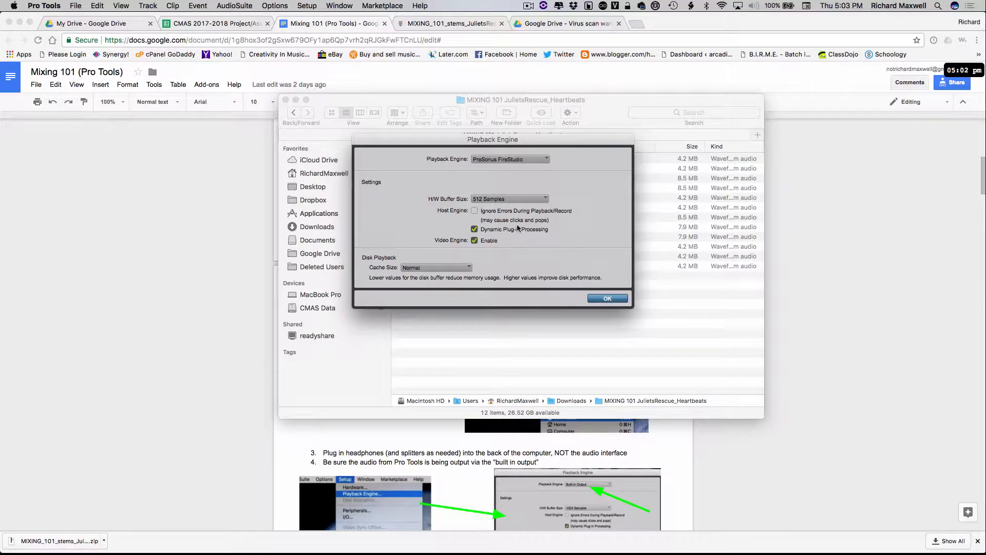
left_click(608, 298)
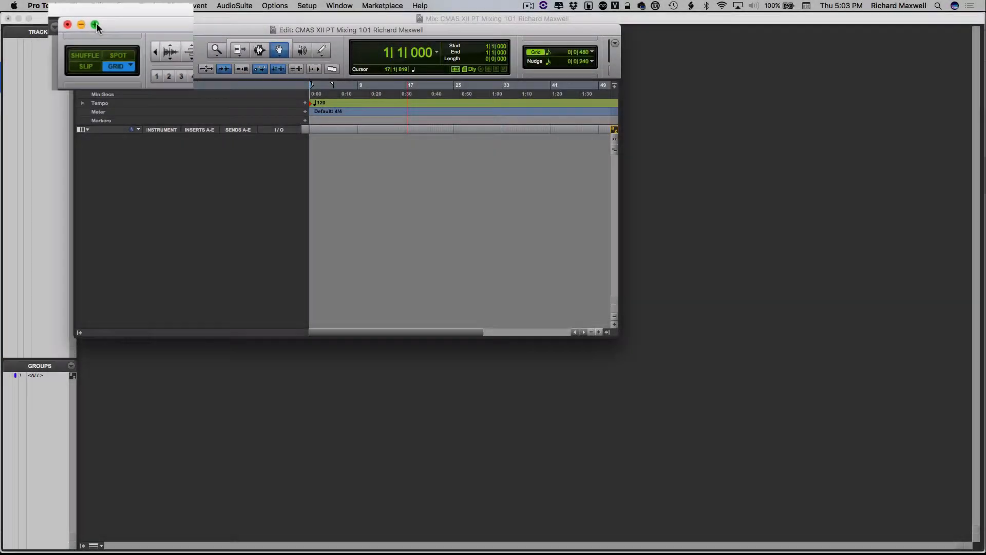
- Enlarge the Edit window, browse the view menus without choosing, then bring Finder's MIXING 101 stems folder forward
left_click(101, 30)
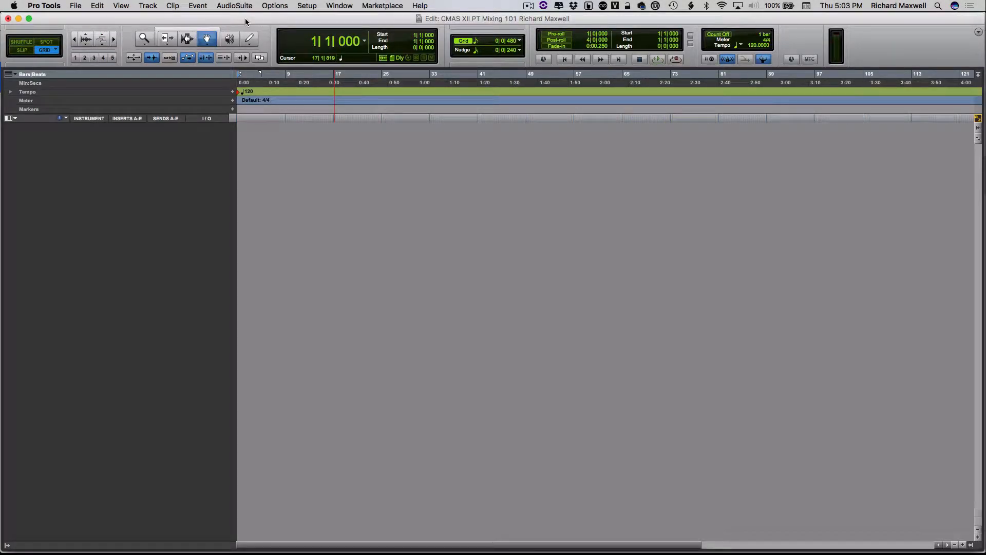
left_click(121, 6)
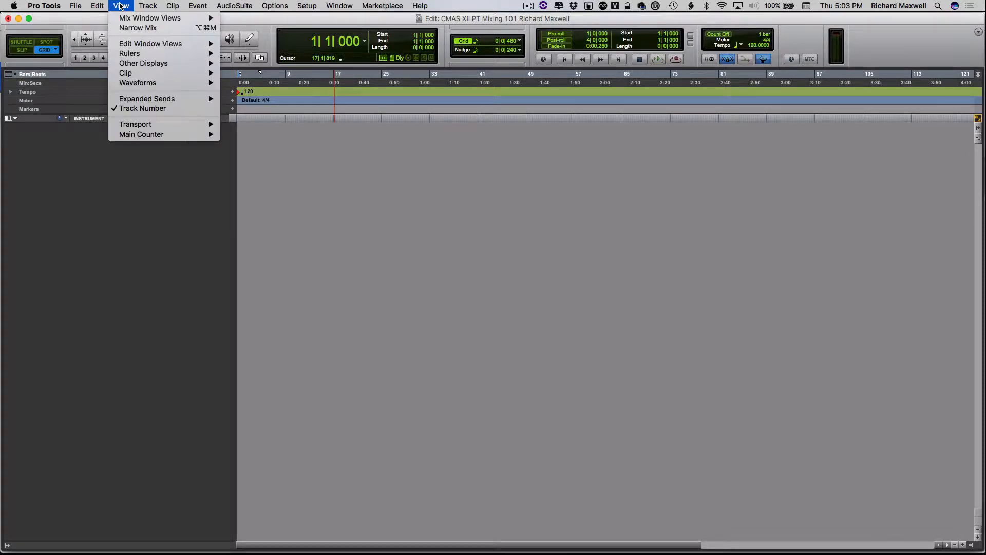
mouse_move(242, 4)
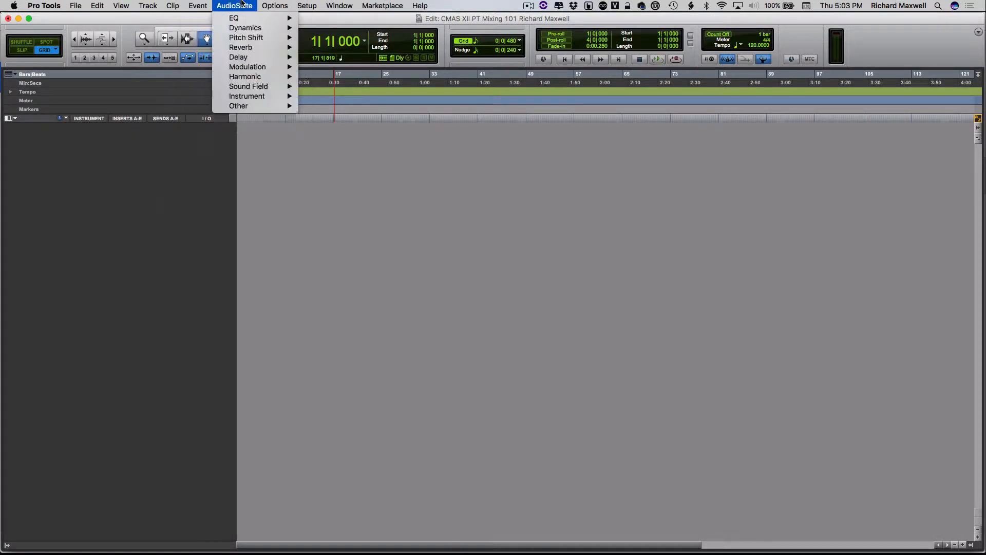
mouse_move(343, 6)
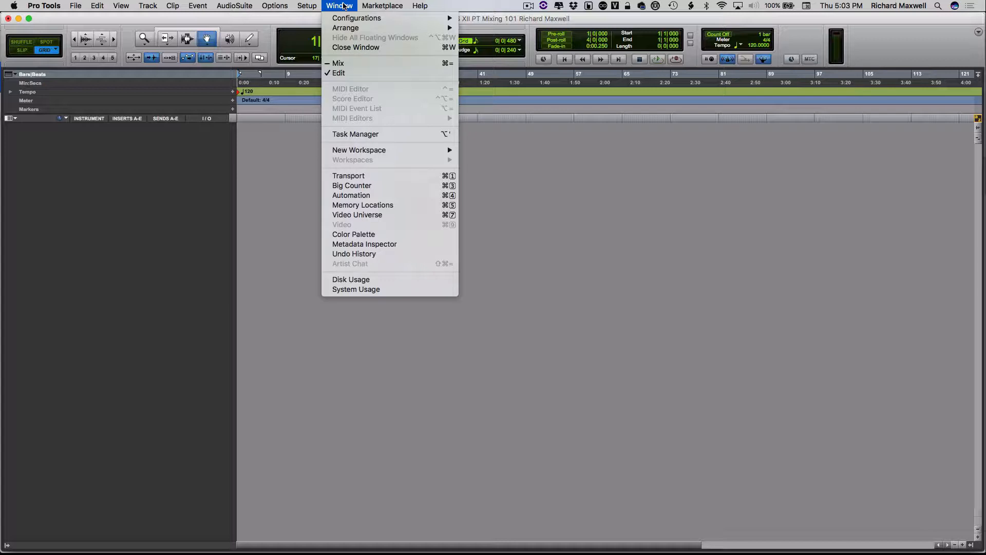
left_click(273, 229)
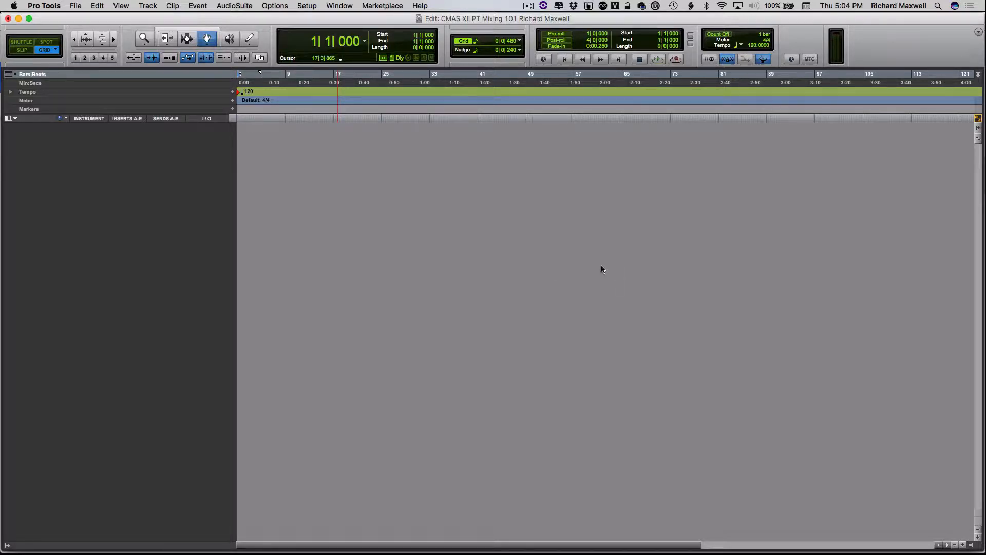
key("super+Tab")
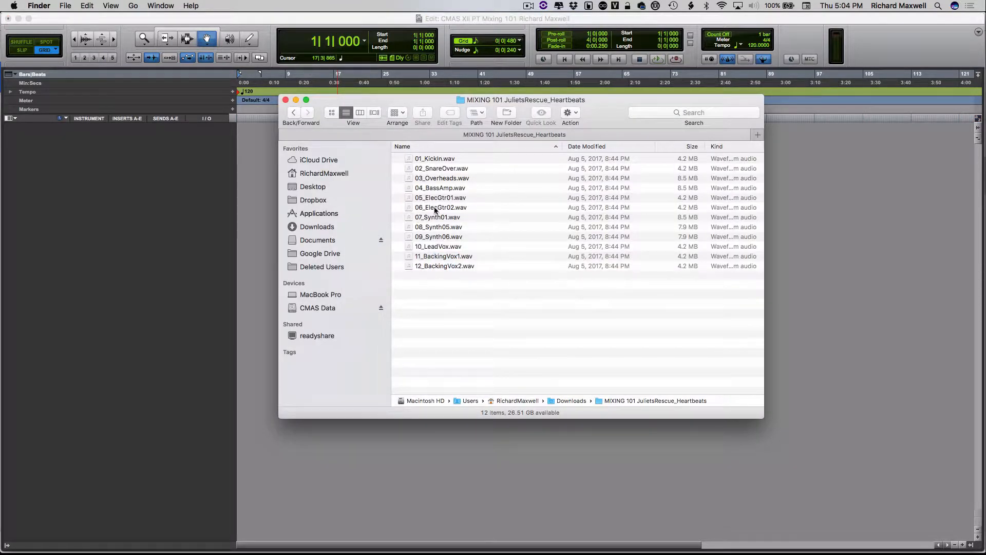
- Drag all twelve WAV stems from Downloads > MIXING 101 JulietsRescue_Heartbeats into the Pro Tools Edit window
left_click(327, 229)
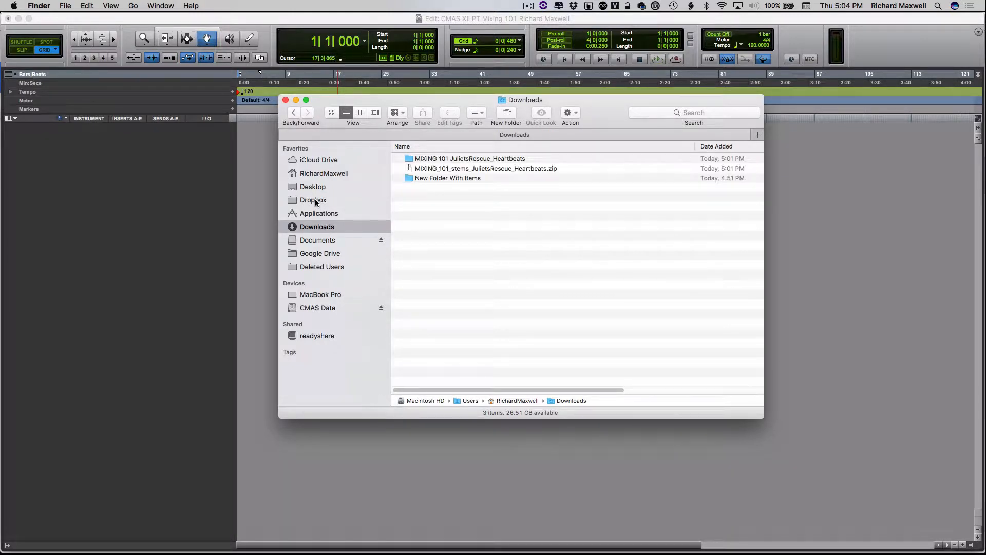
left_click(314, 188)
left_click(317, 230)
double_click(475, 160)
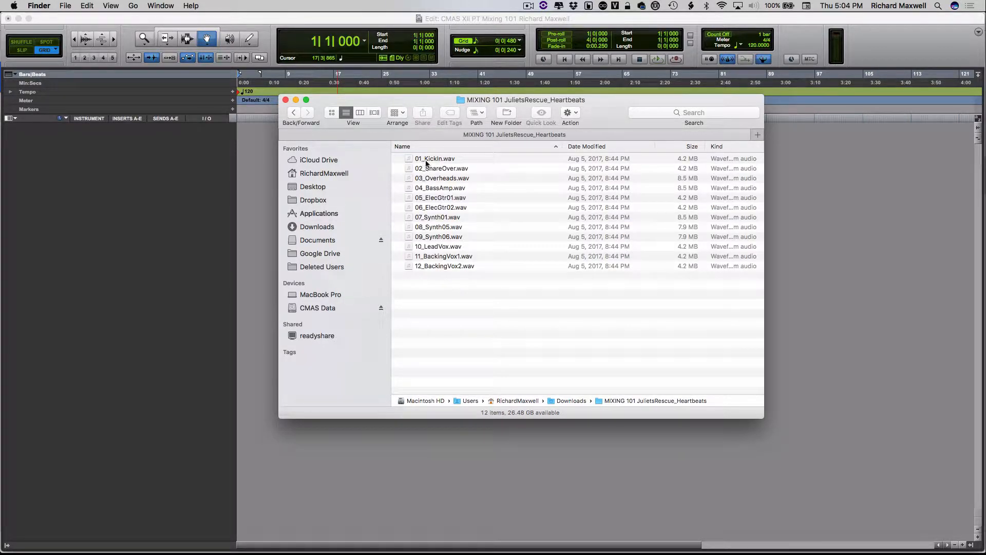
left_click_drag(468, 291, 444, 161)
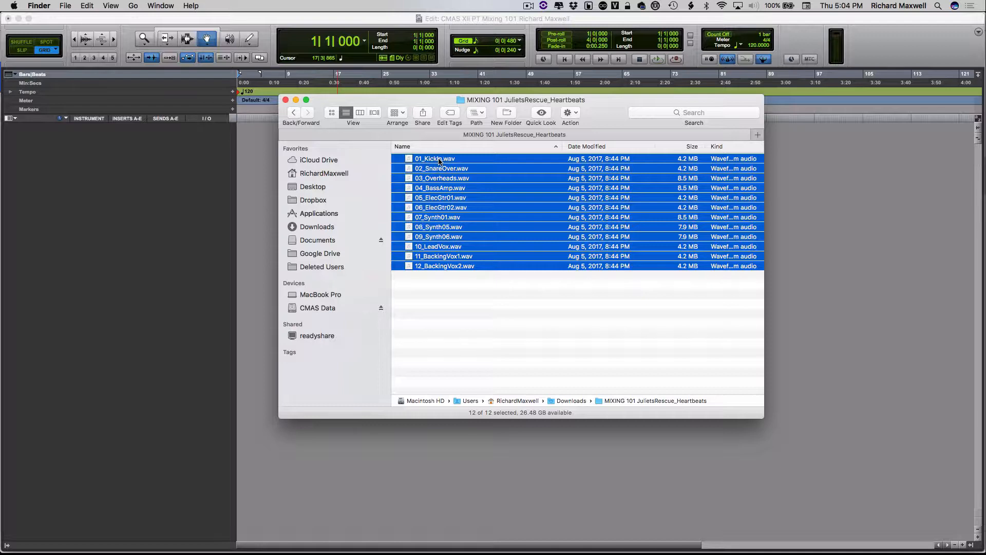
left_click_drag(439, 161, 508, 175)
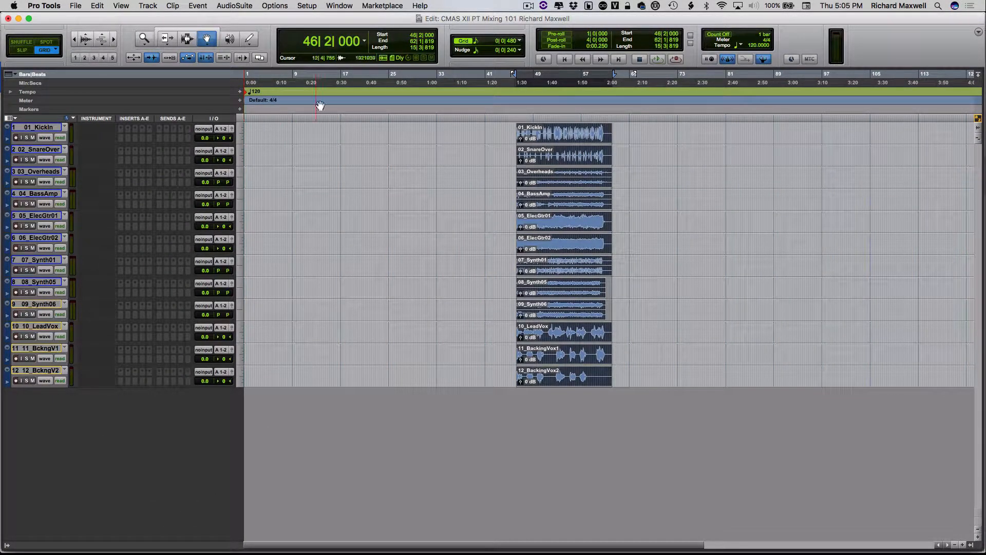
left_click(337, 7)
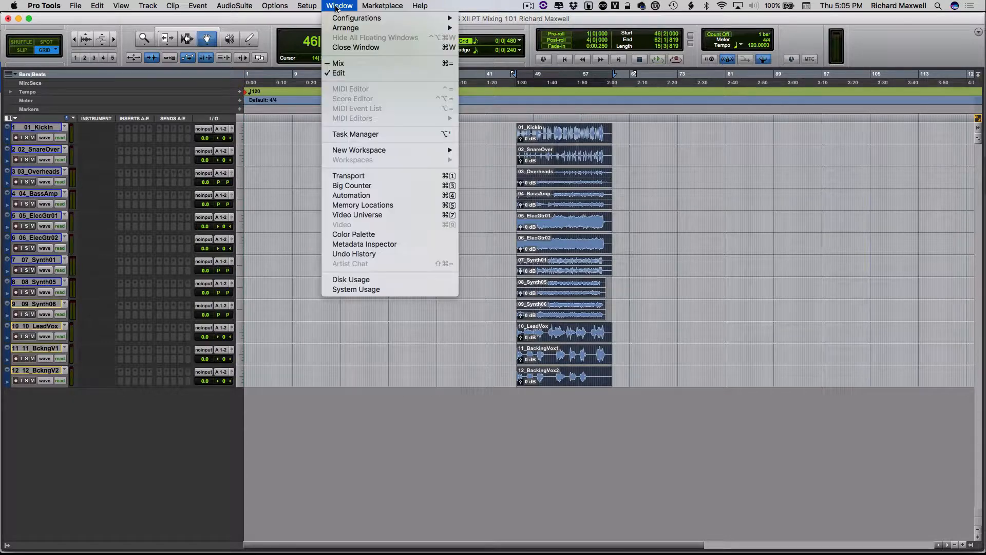
left_click(351, 63)
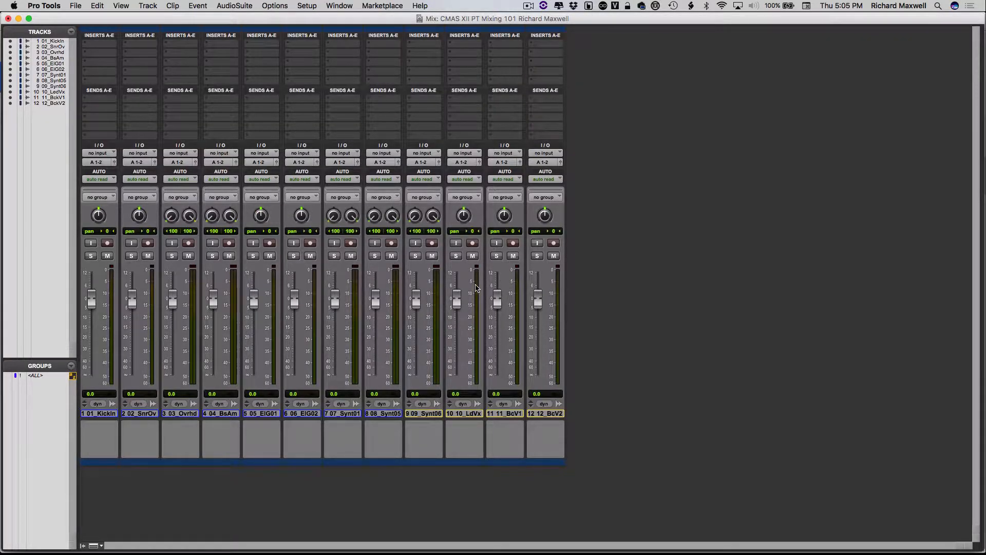
left_click(334, 7)
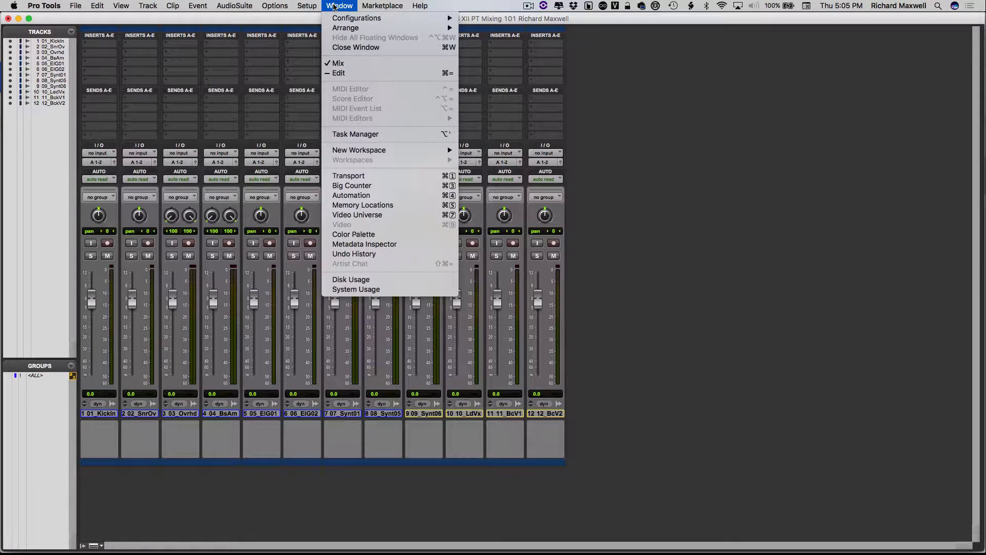
left_click(350, 75)
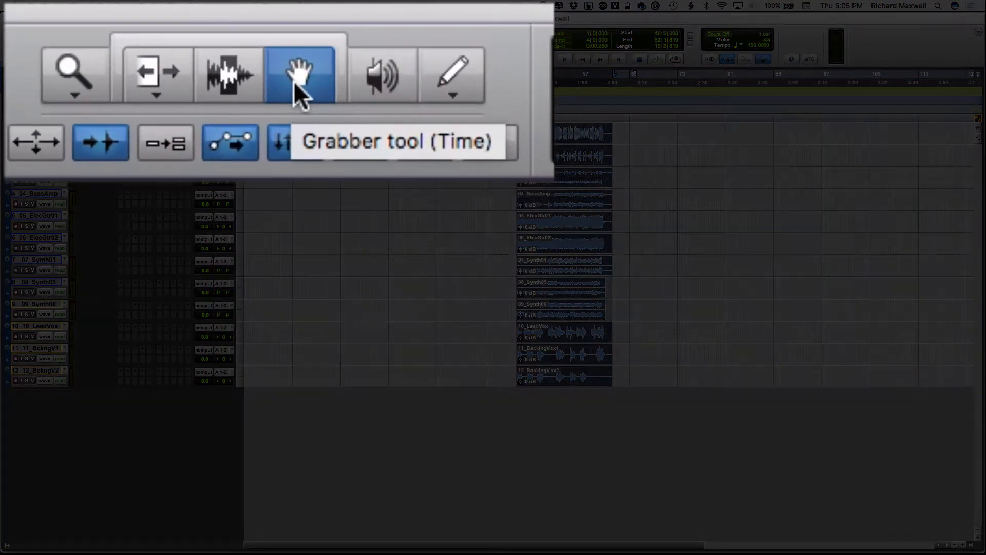
left_click(187, 39)
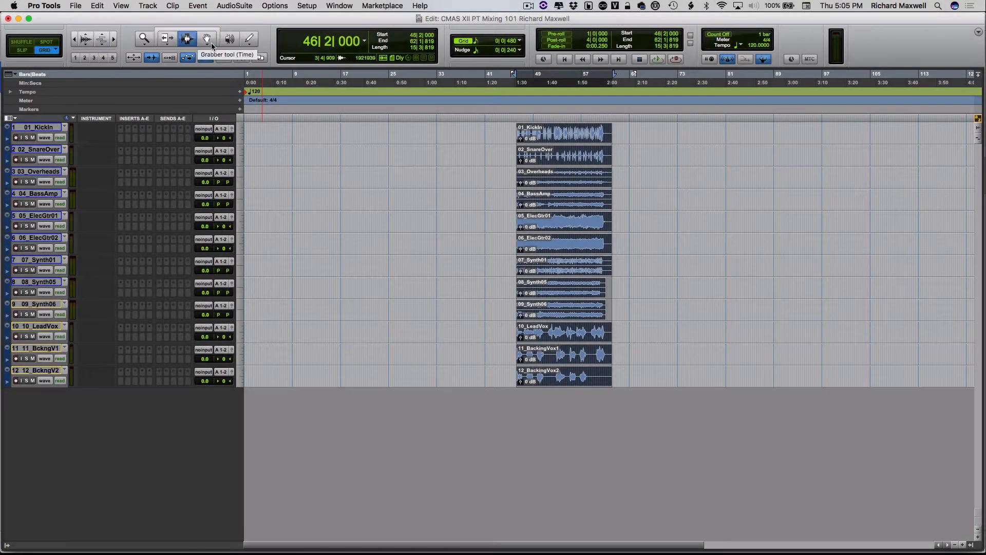
- With the Grabber tool, move the 12_BackingVox2 clip to bar 1 of the session
left_click(211, 44)
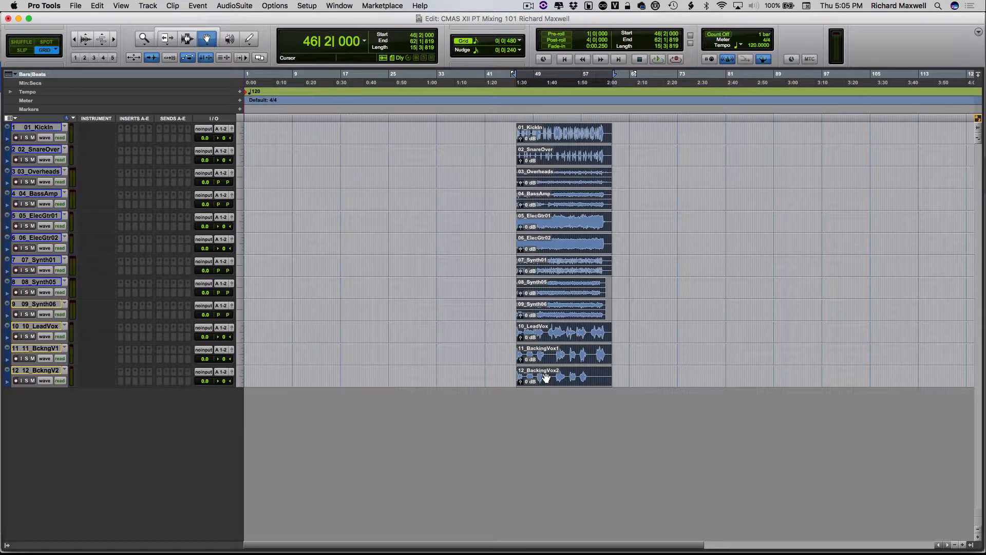
left_click_drag(546, 377, 254, 377)
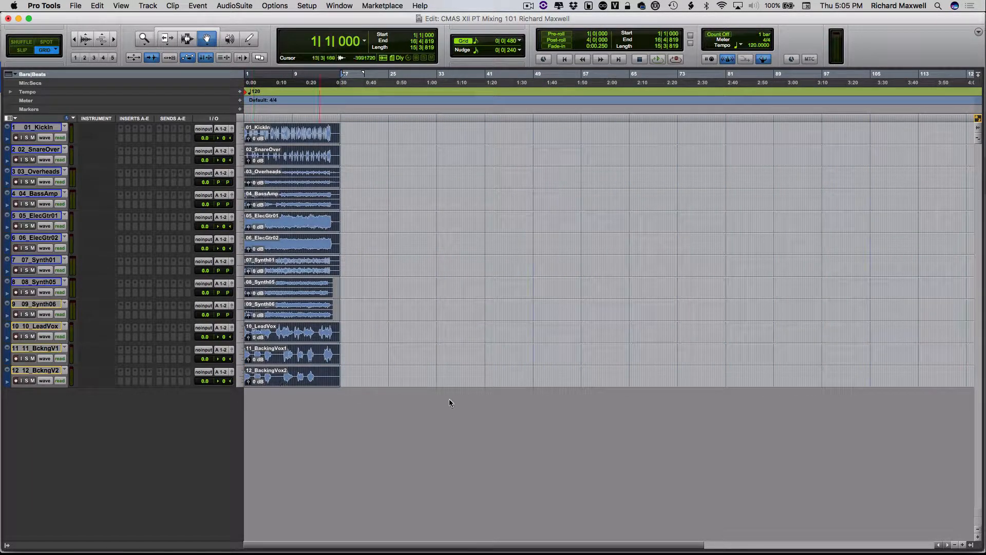
key("super+z")
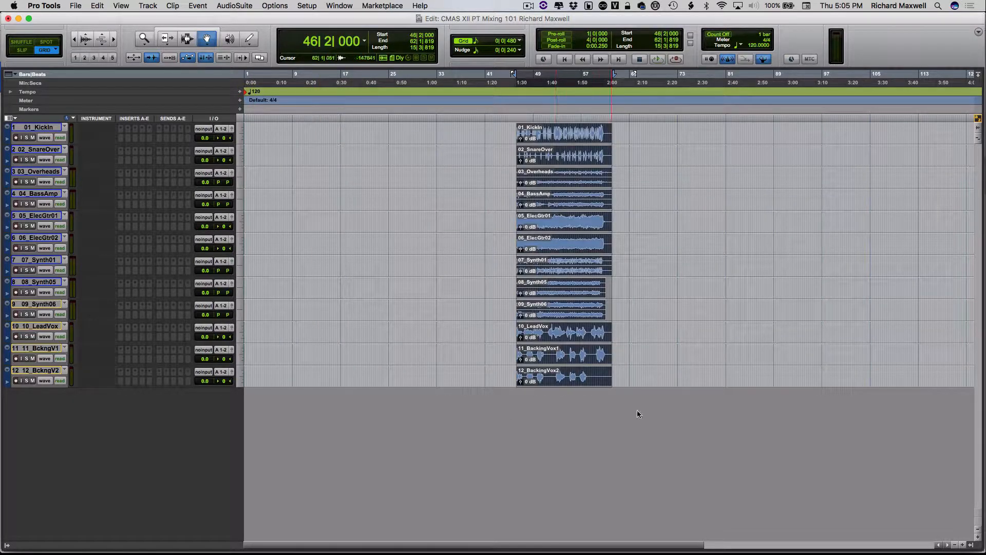
left_click(661, 341)
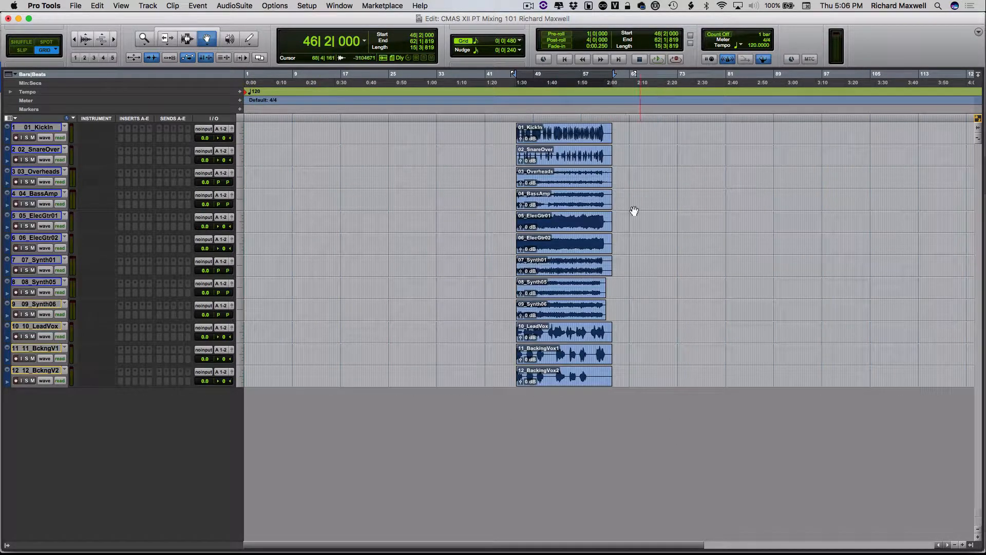
left_click_drag(572, 381, 277, 380)
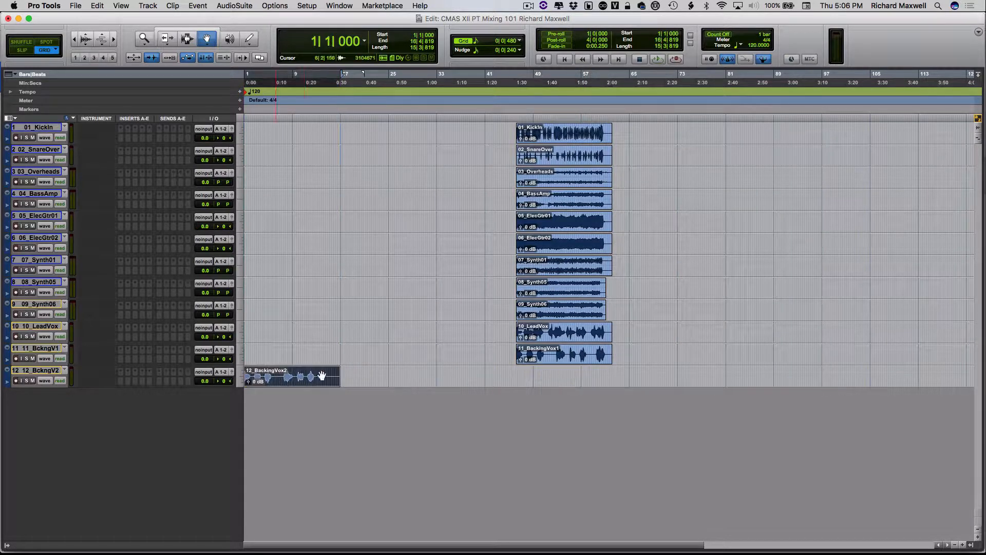
- Select the other eleven clips, 01_KickIn through 11_BackingVox1, and drag them to bar 1
left_click(552, 363)
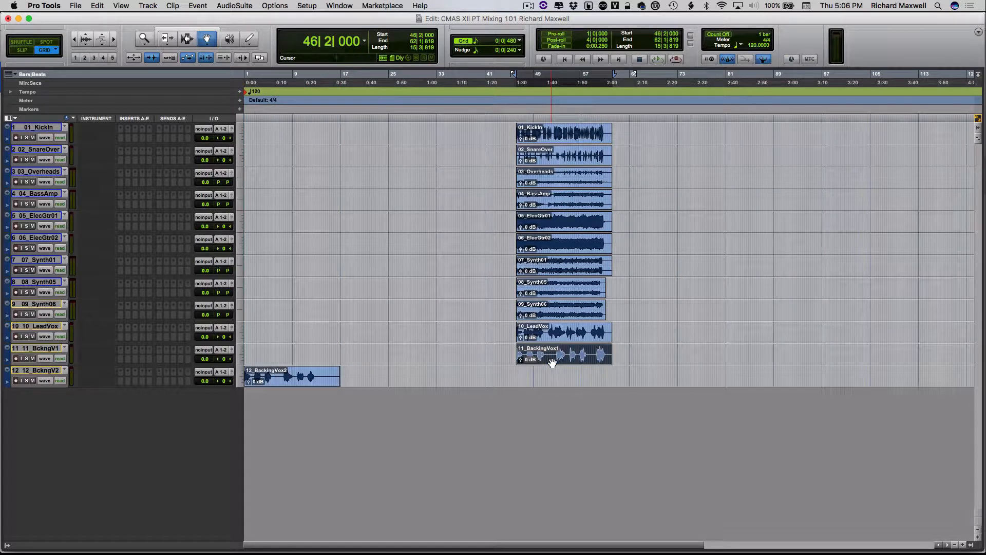
left_click(554, 339, "shift")
left_click(555, 316, "shift")
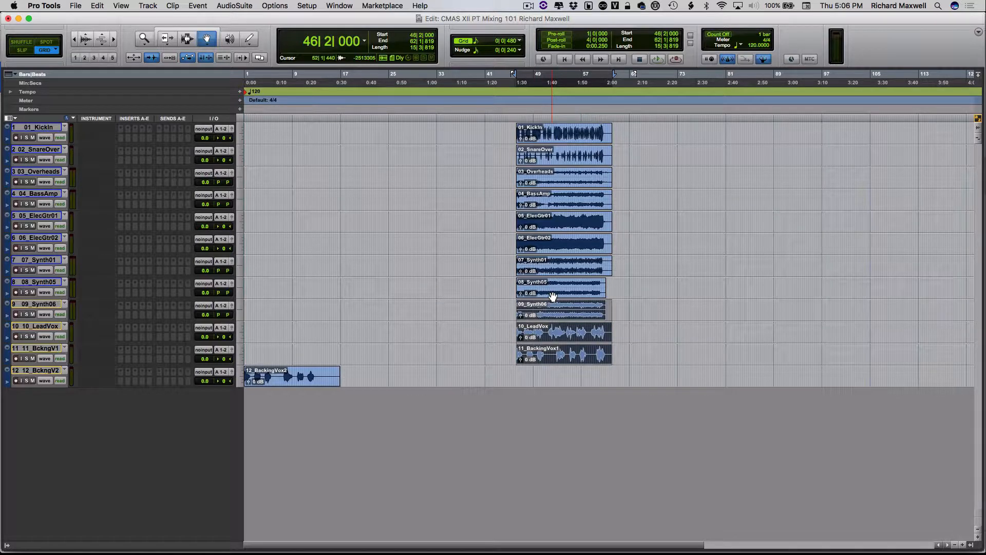
left_click(553, 293, "shift")
left_click(551, 270, "shift")
left_click(549, 249, "shift")
left_click(546, 227, "shift")
left_click(543, 205, "shift")
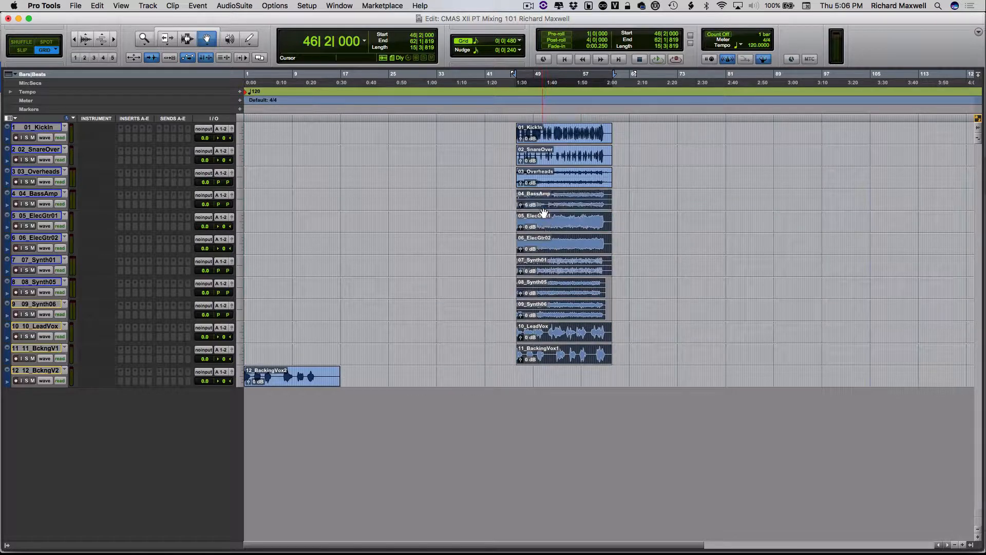
left_click(541, 182, "shift")
left_click(539, 160, "shift")
left_click(537, 140, "shift")
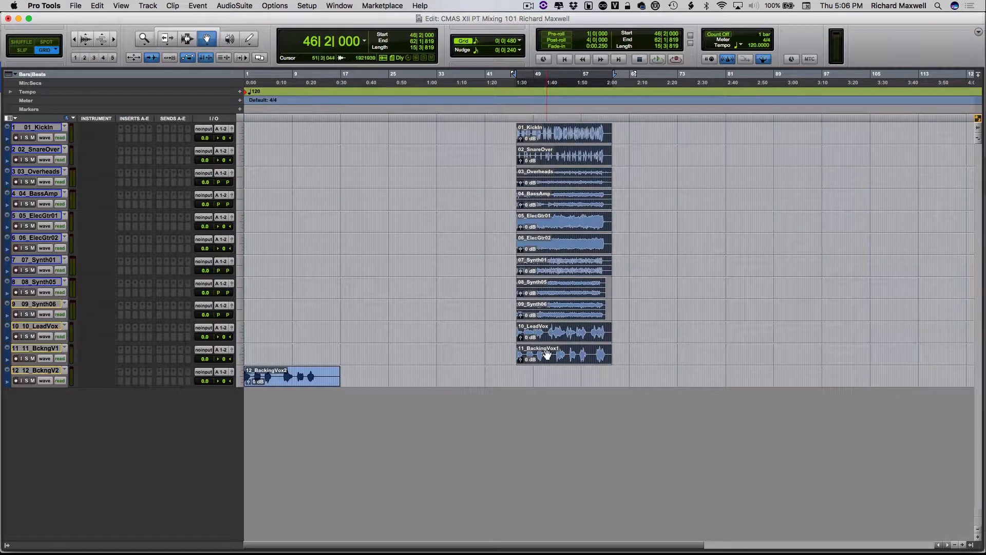
left_click_drag(546, 355, 274, 359)
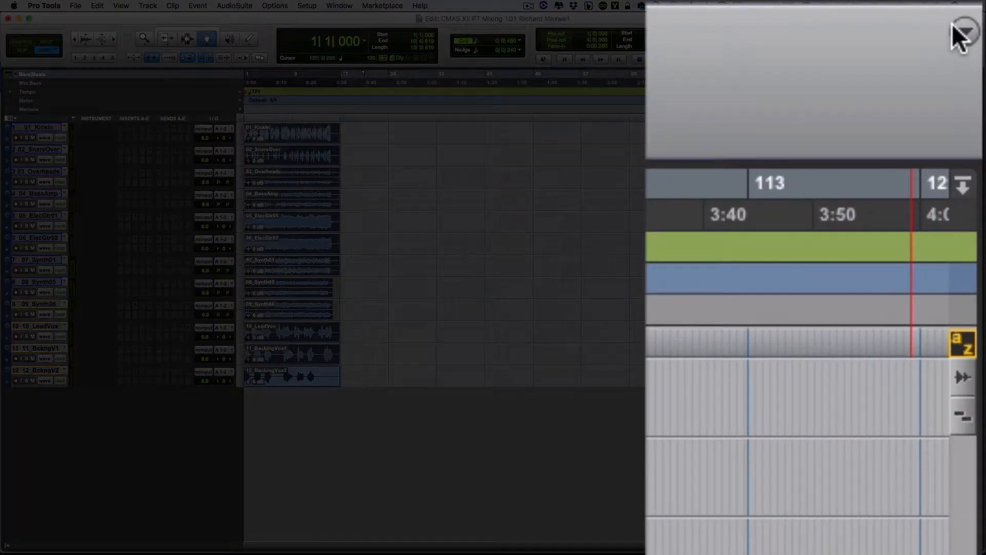
- Hide and then re-show the transport controls and counters in the Edit window toolbar
left_click(959, 32)
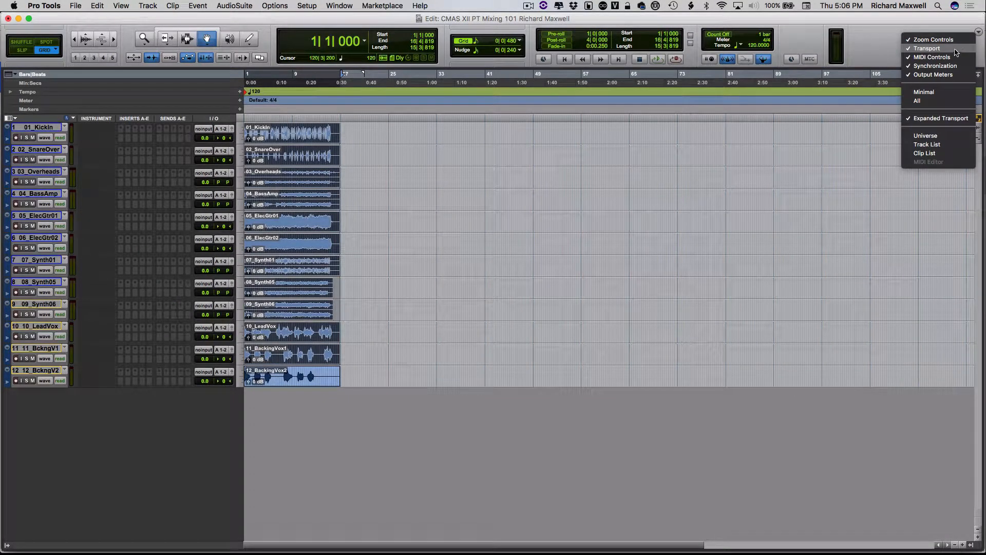
left_click(918, 49)
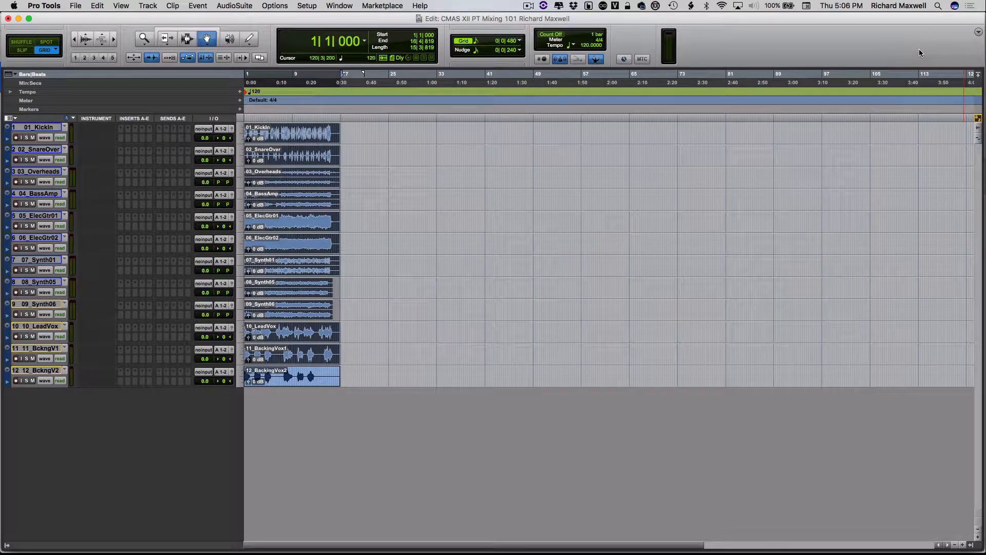
left_click(978, 32)
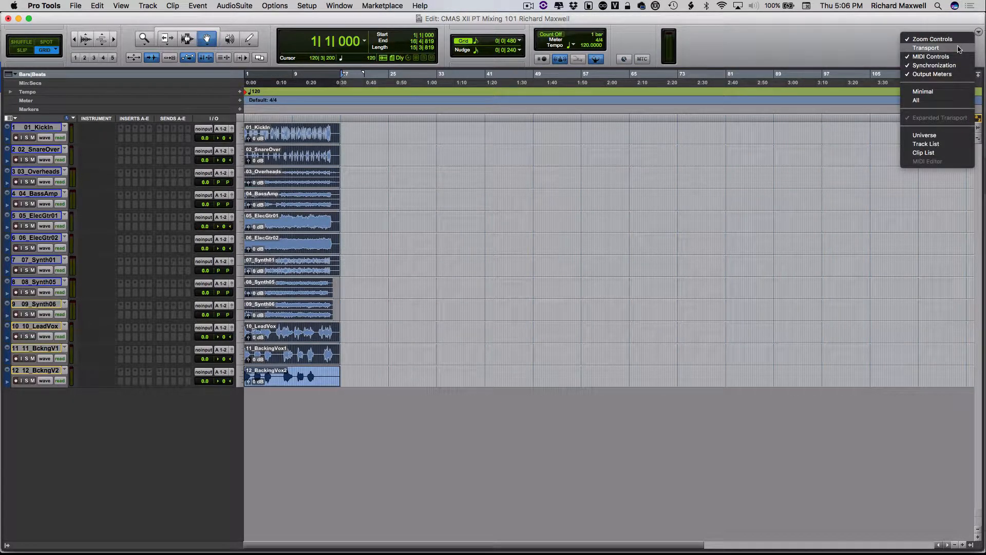
left_click(956, 47)
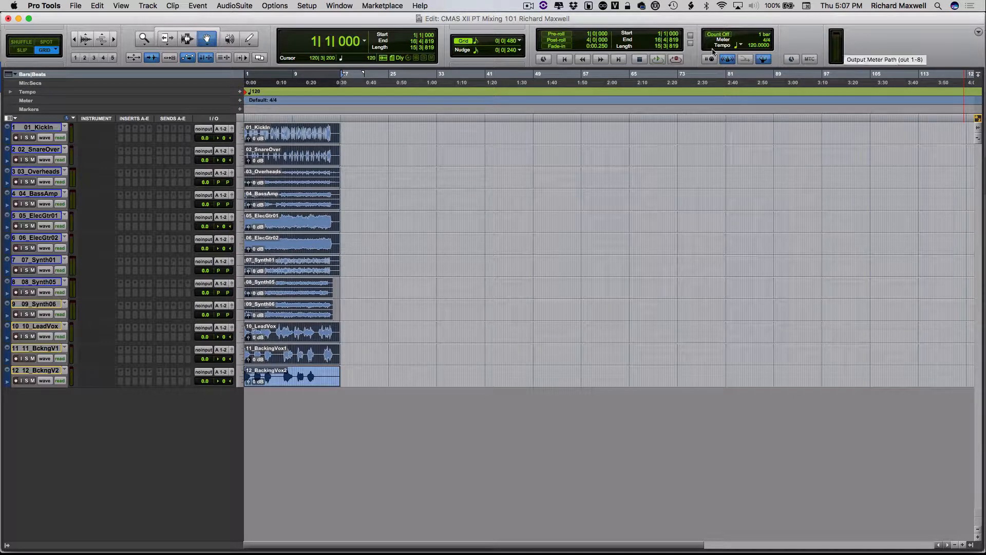
- Switch to the Mix window and place a floating Transport window below the mixer's track names
left_click(336, 6)
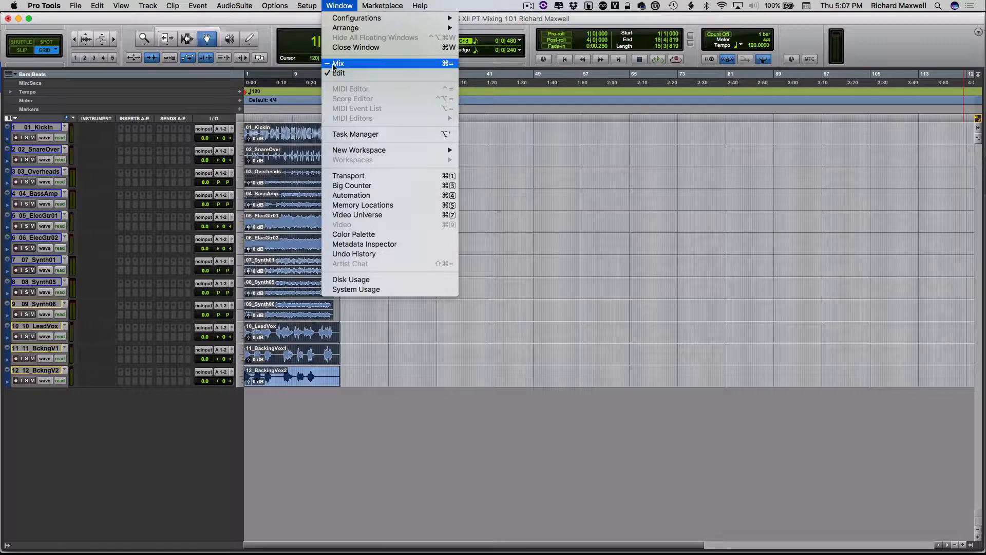
left_click(334, 64)
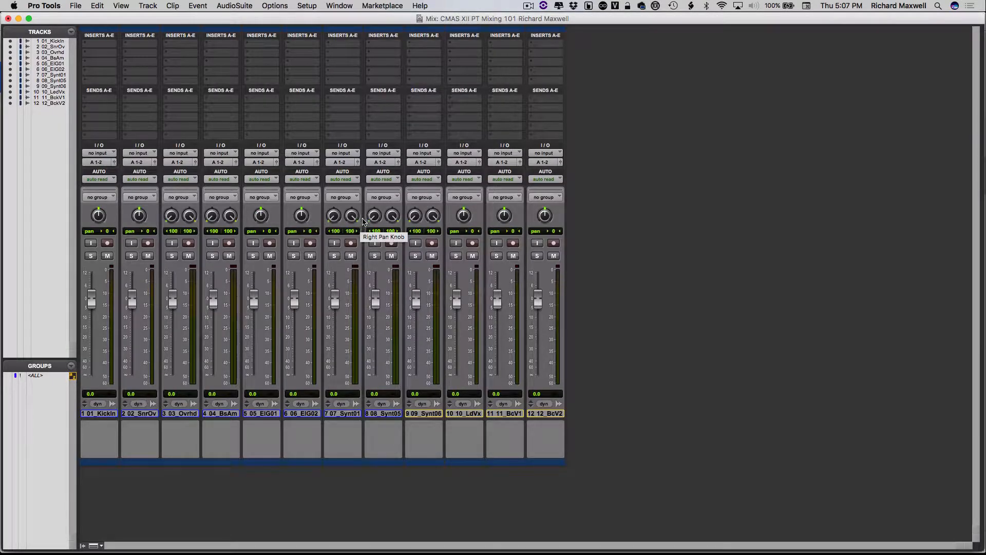
left_click(349, 7)
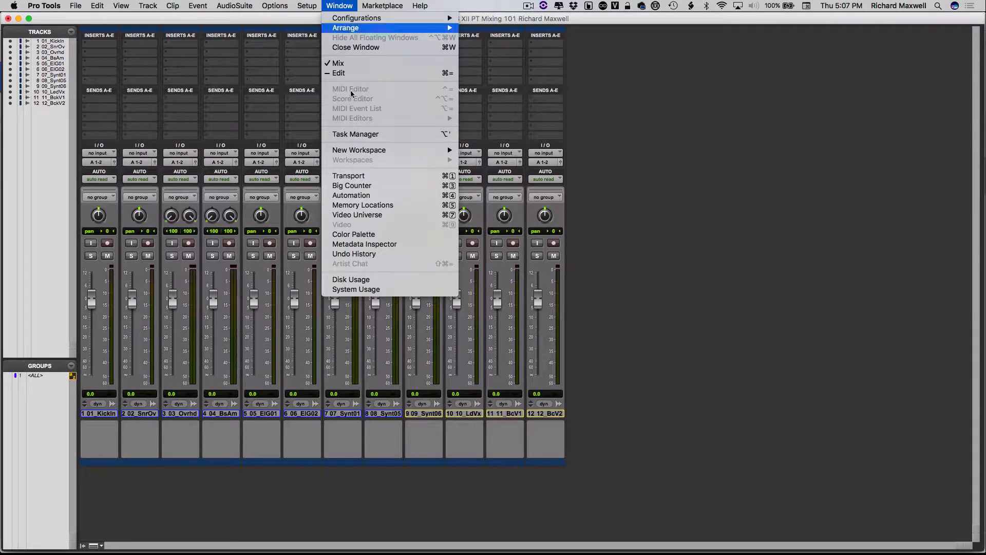
left_click(366, 177)
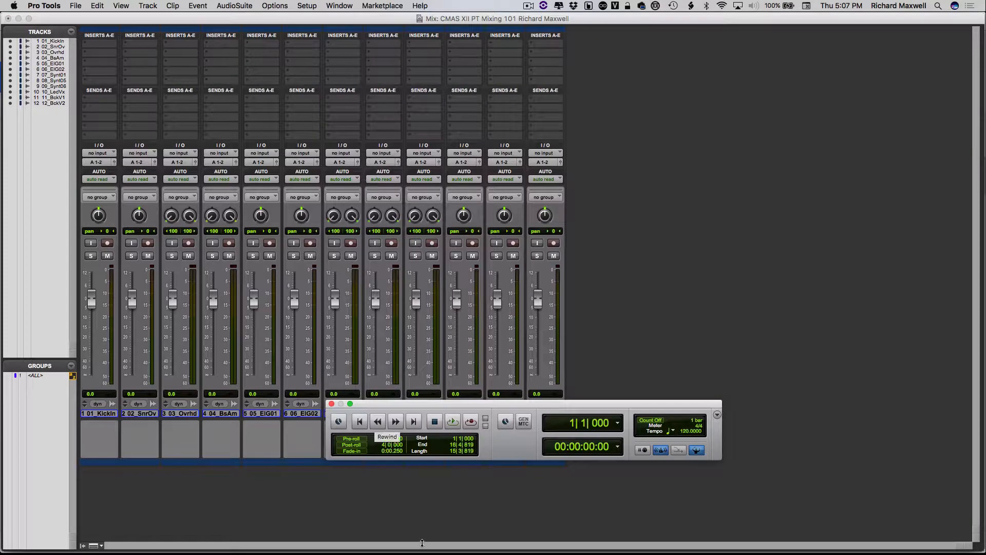
left_click_drag(445, 403, 328, 473)
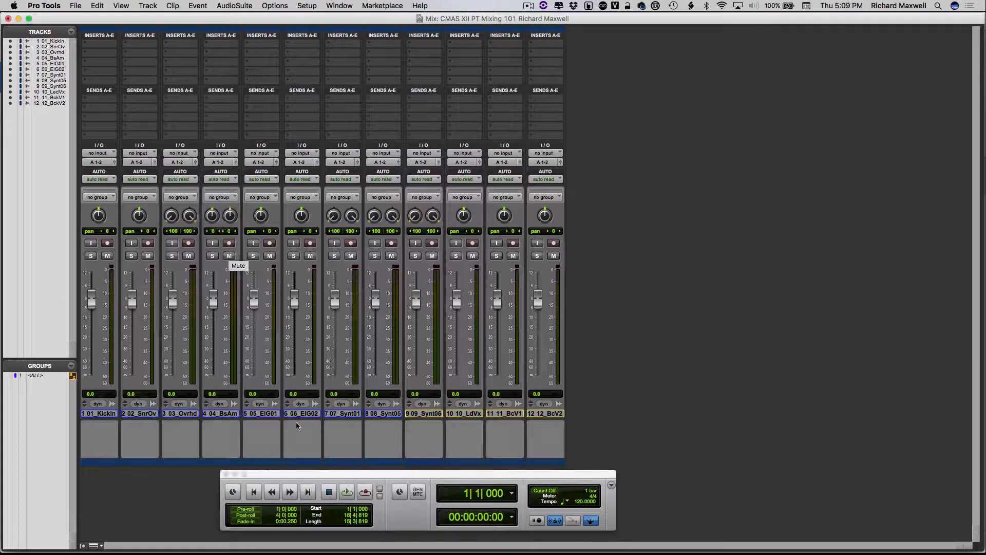
left_click(345, 493)
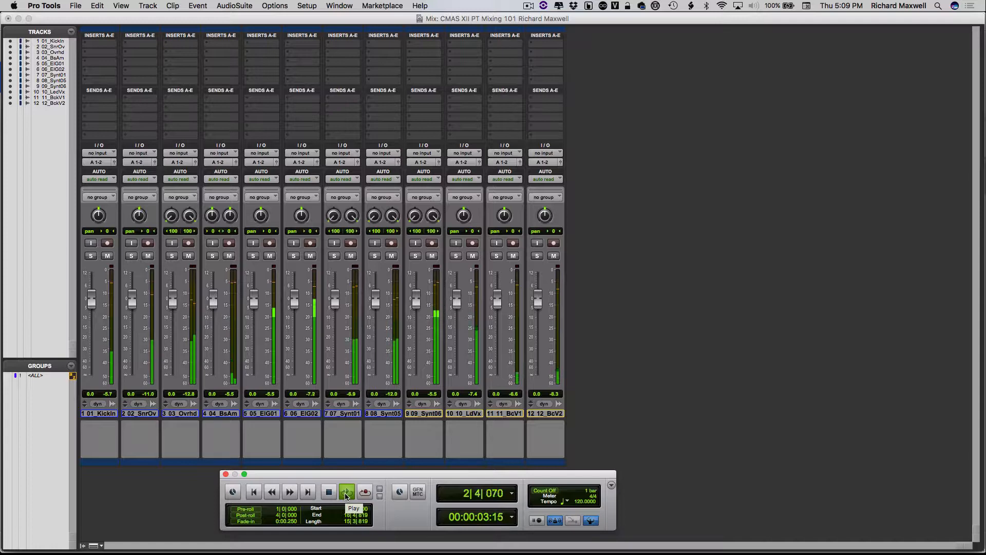
left_click(329, 493)
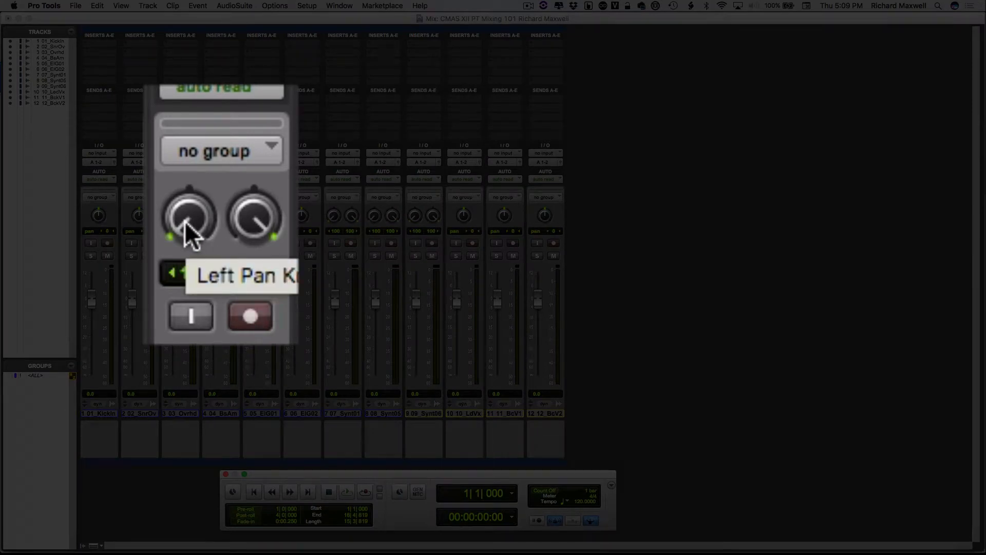
- Set both left and right pan knobs of 04_BsAm to 0, then stop the transport
left_click_drag(185, 222, 203, 98)
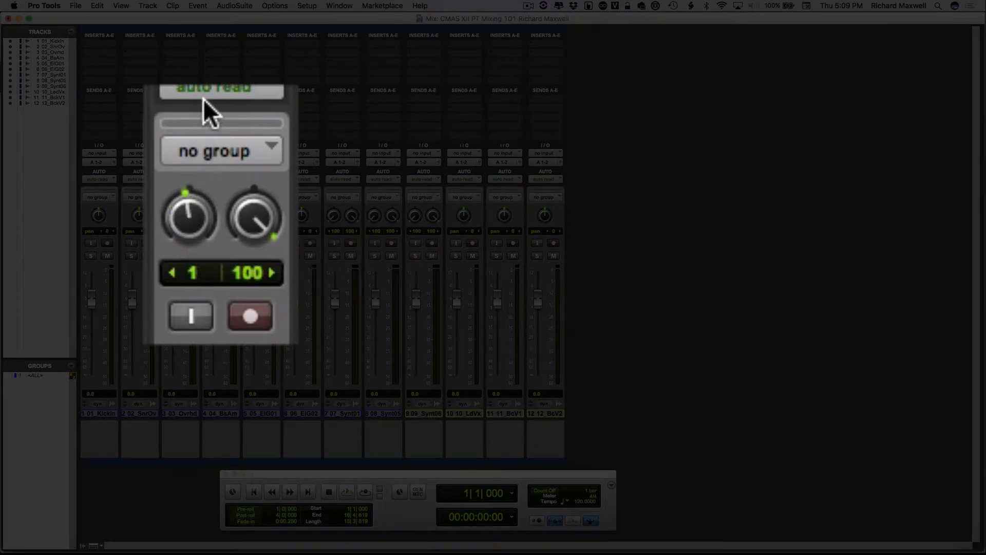
left_click_drag(192, 203, 192, 203)
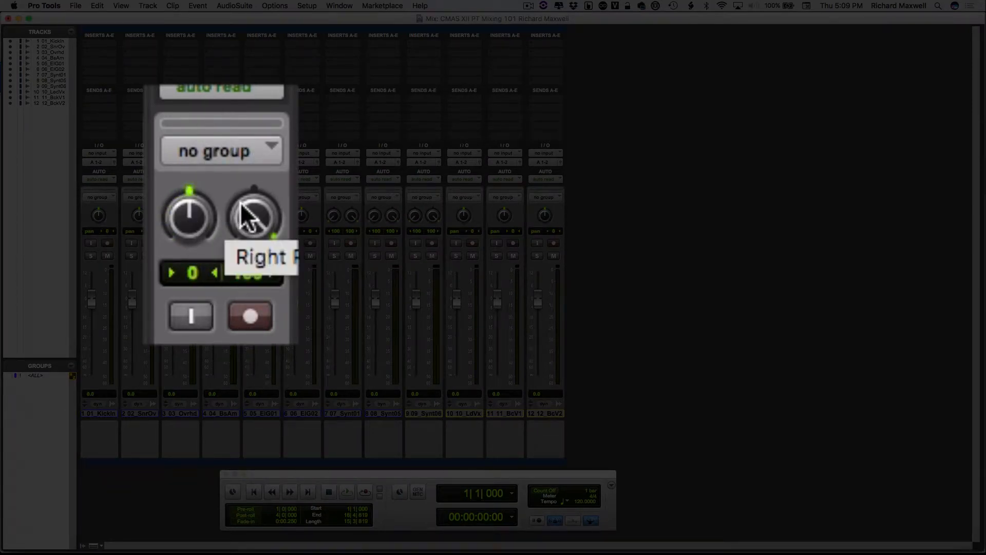
left_click_drag(253, 220, 245, 327)
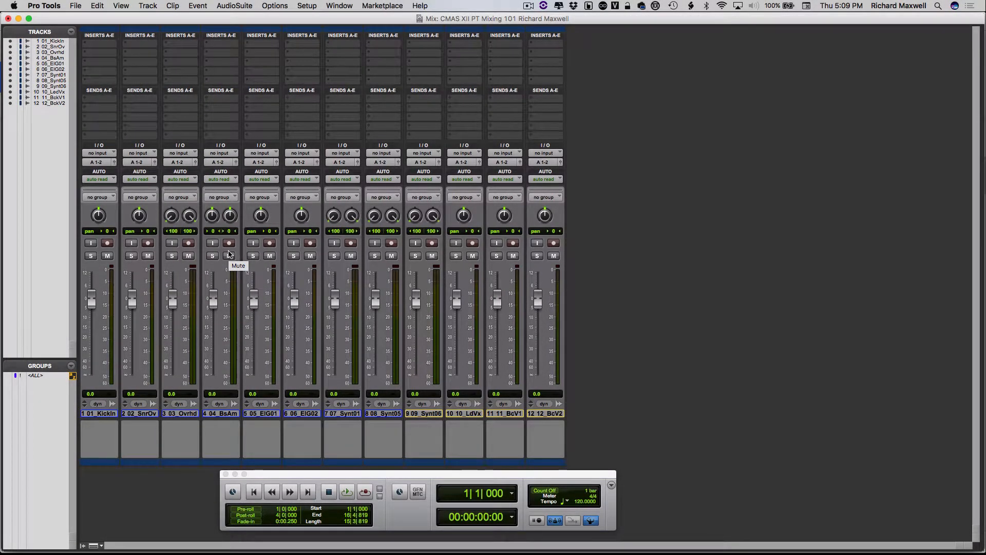
left_click(328, 496)
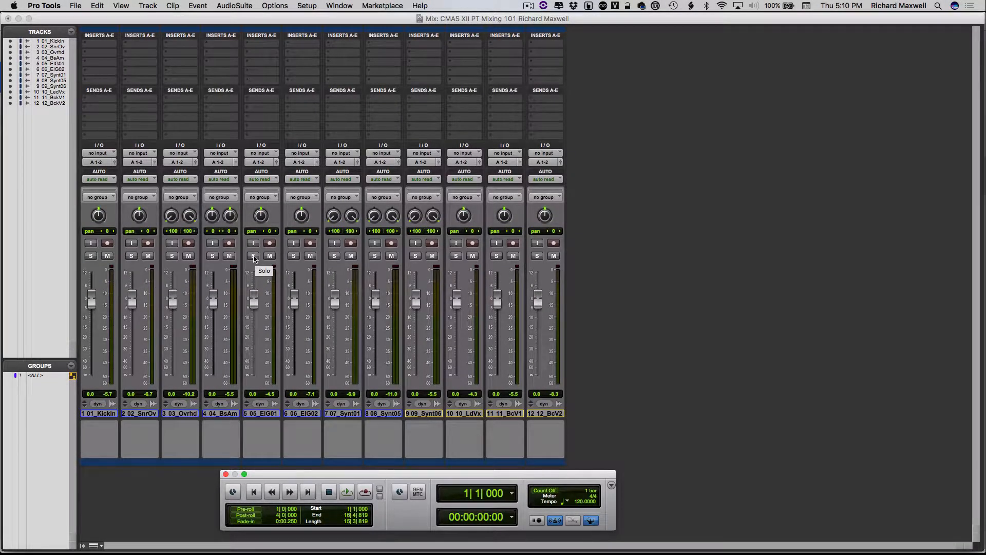
- Solo 05_ElG01 and 06_ElG02 and pan them 49 left and 48 right during playback
left_click(254, 255)
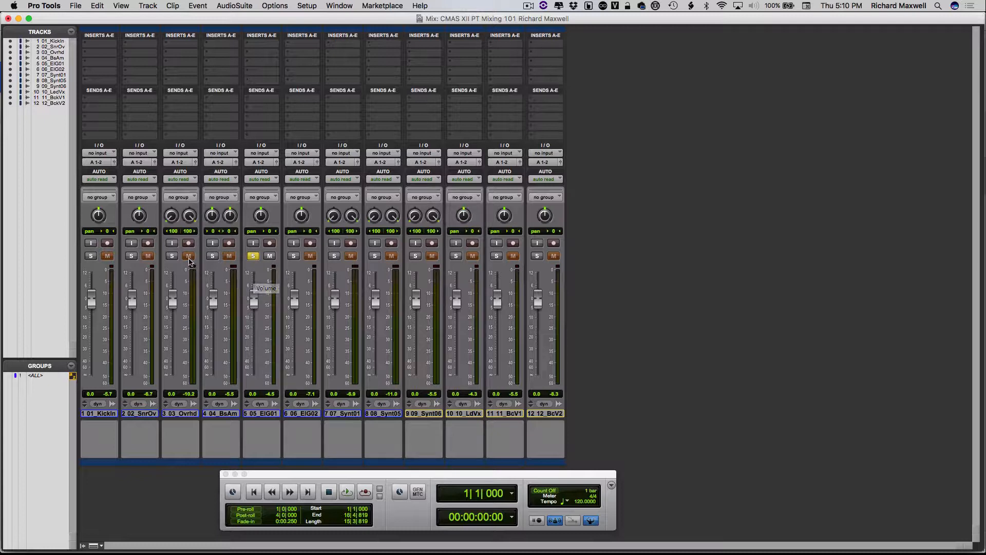
key("space")
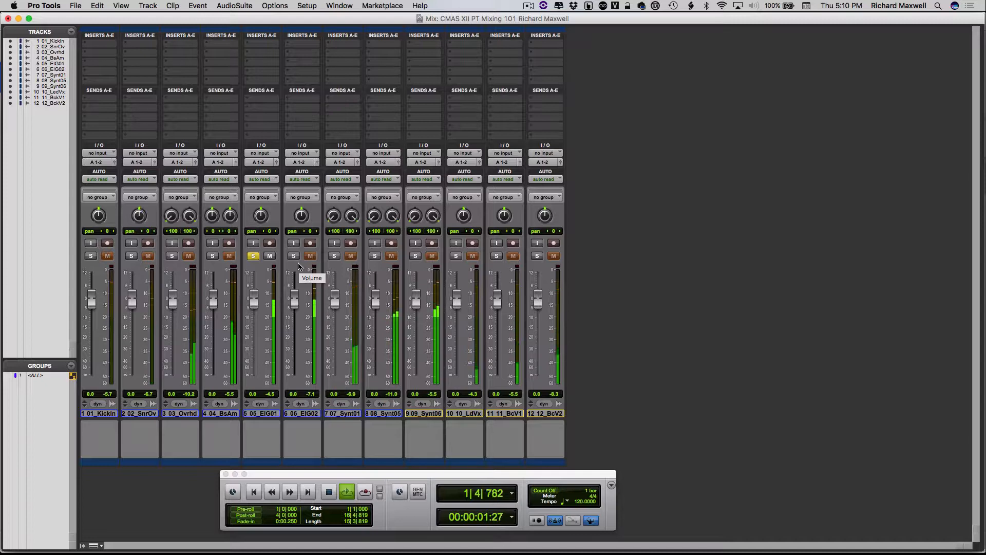
left_click(294, 256)
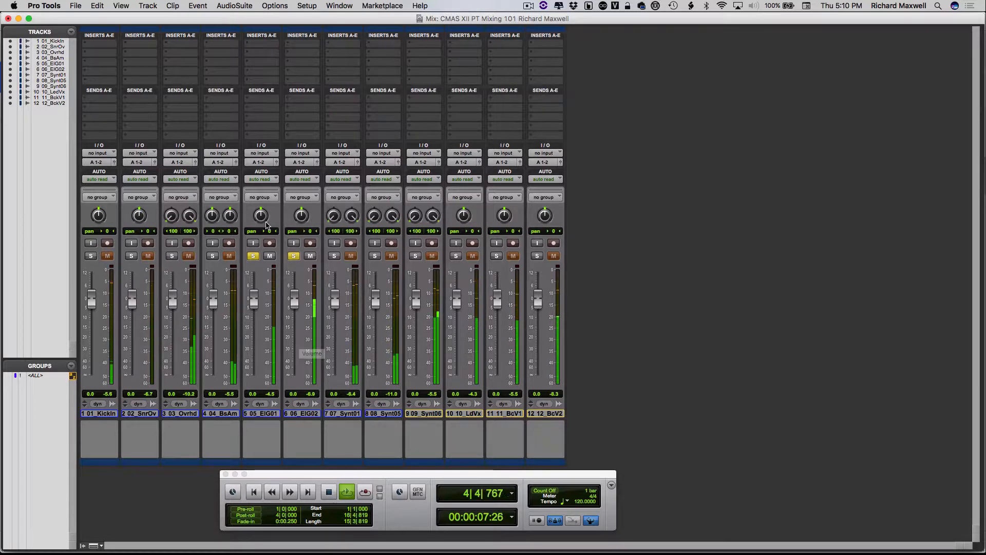
left_click_drag(261, 216, 319, 217)
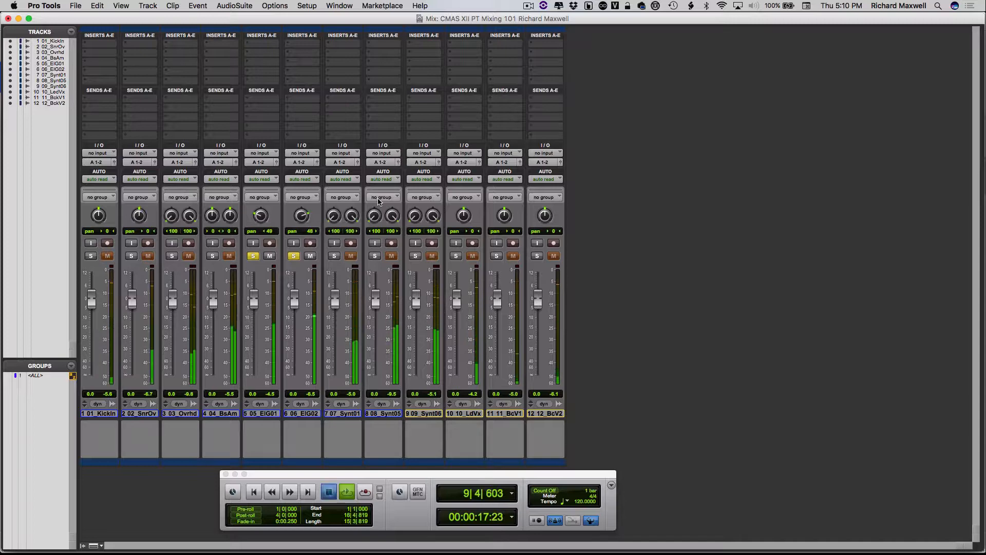
key("space")
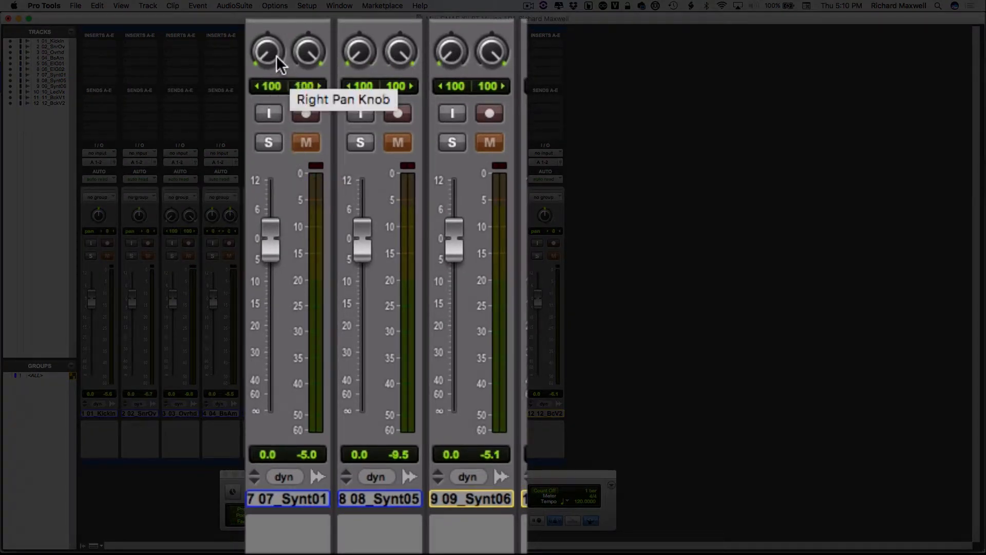
mouse_move(268, 53)
left_mouse_down()
mouse_move(270, 31)
mouse_move(270, 59)
left_mouse_up()
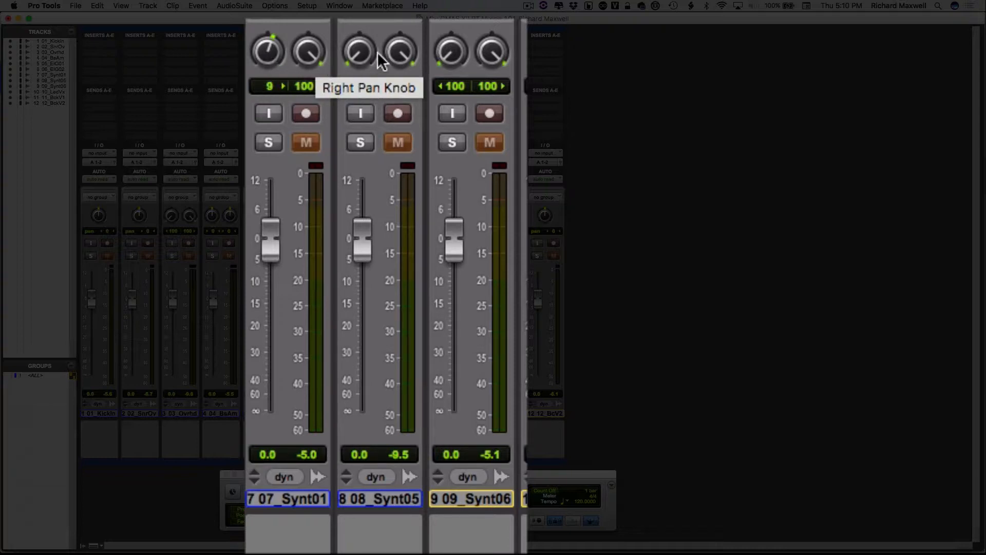
- Return Synt01's left pan to hard left, then pan 11_BcV1 48 left and 12_BcV2 37 right
left_click_drag(406, 53, 440, 230)
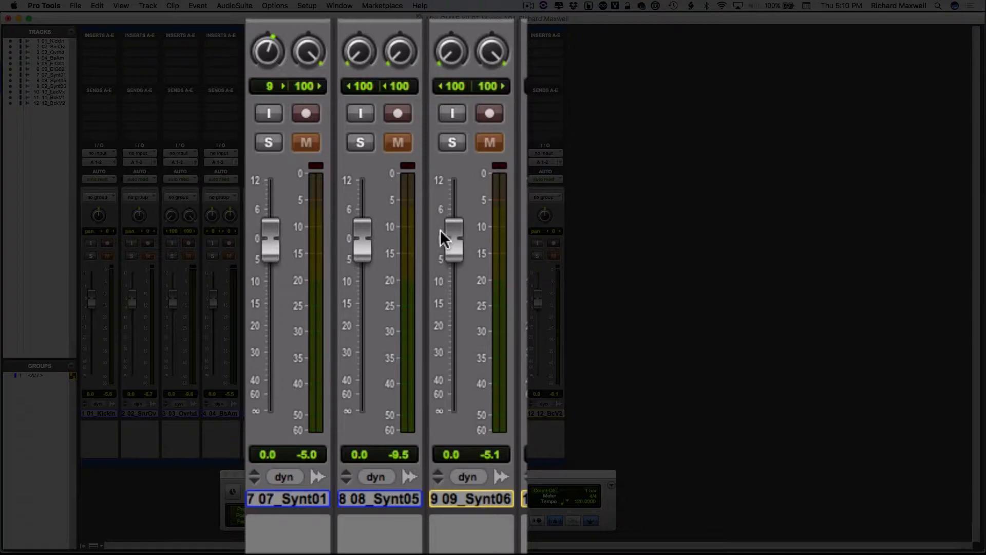
key("super+z")
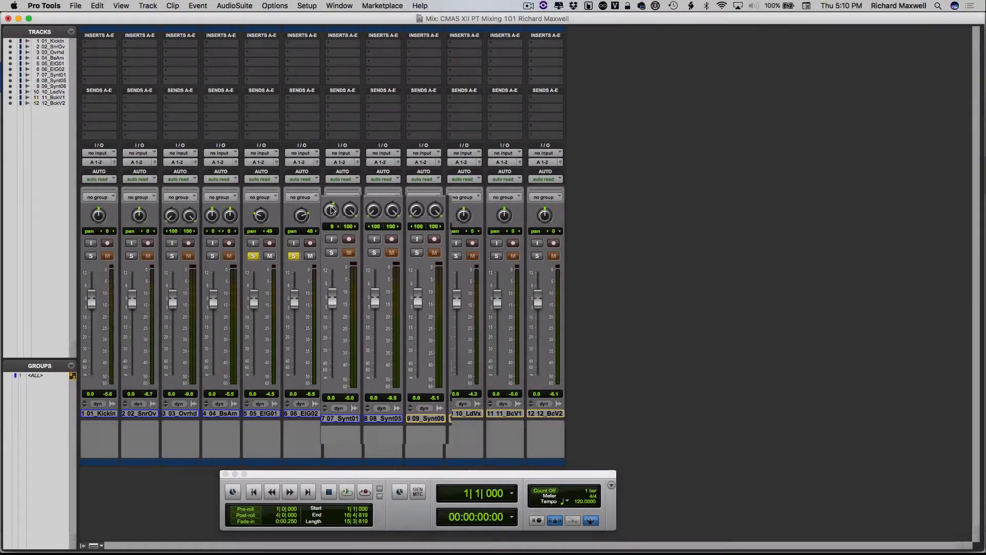
left_click_drag(331, 207, 332, 297)
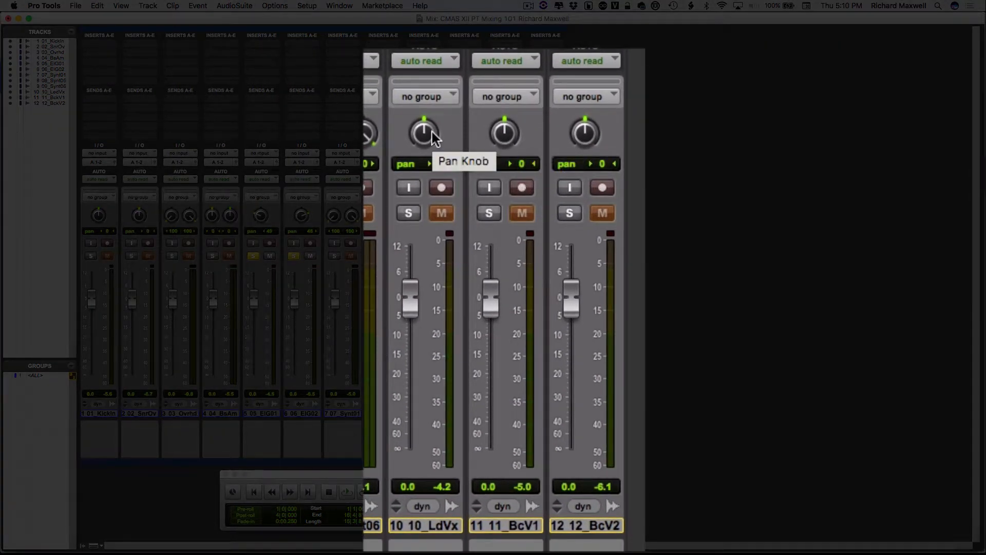
left_click_drag(504, 135, 501, 167)
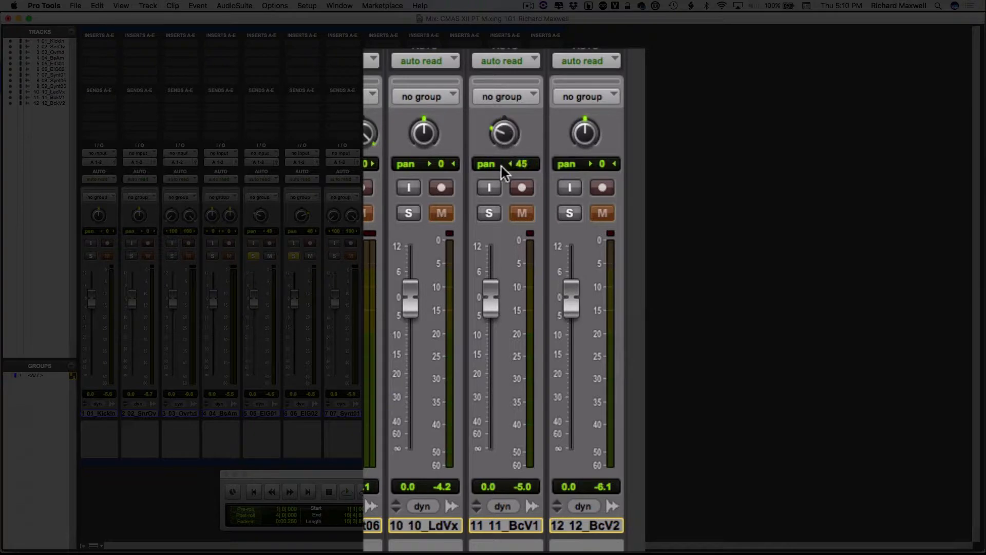
left_click_drag(572, 136, 580, 99)
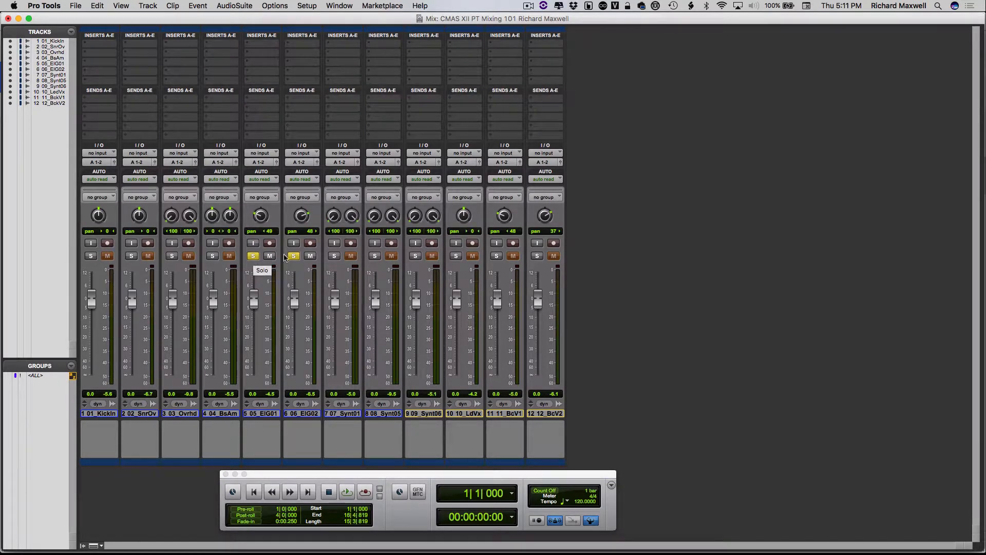
- Un-solo the 06_ElG02 and 05_ElG01 electric guitar tracks
left_click(293, 256)
left_click(253, 256)
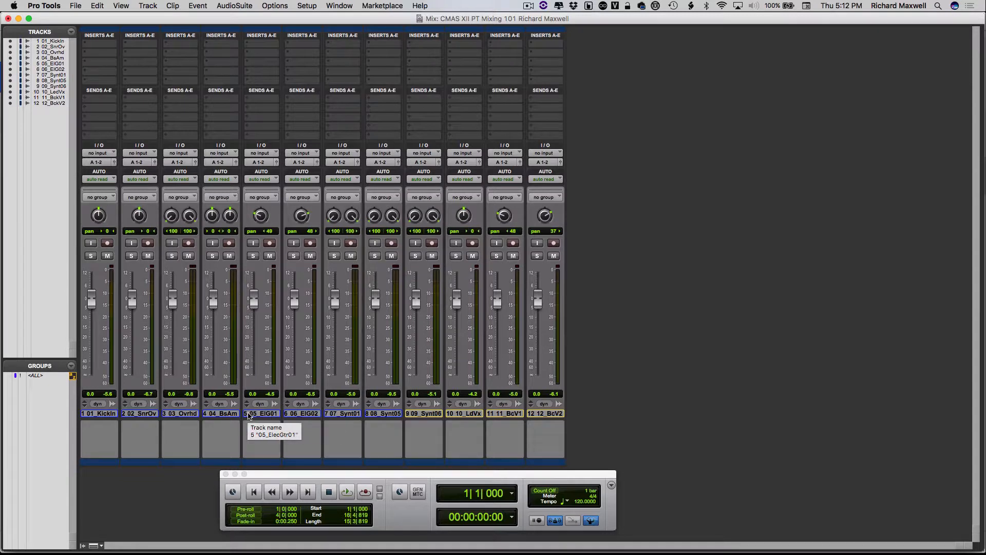
- Re-solo both electric guitars and, during playback, set 05_ElG01 to -8.9 dB and 06_ElG02 near -0.9 dB
left_click(253, 256)
left_click(293, 256)
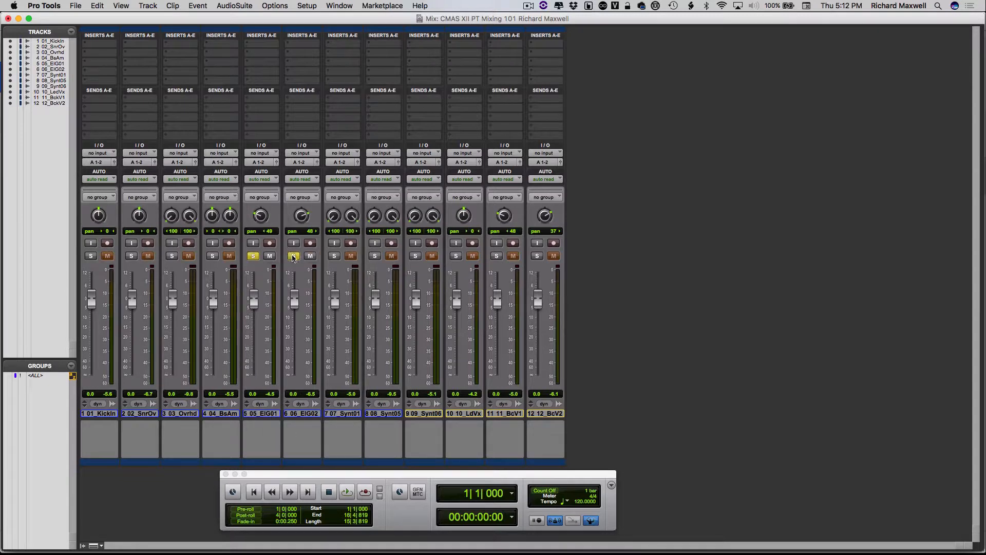
key("space")
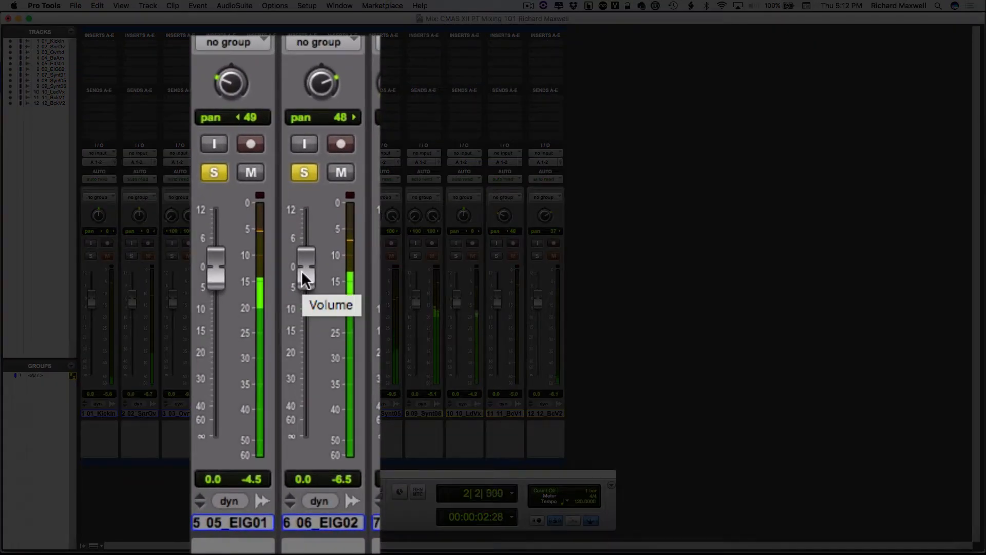
left_click_drag(302, 273, 303, 303)
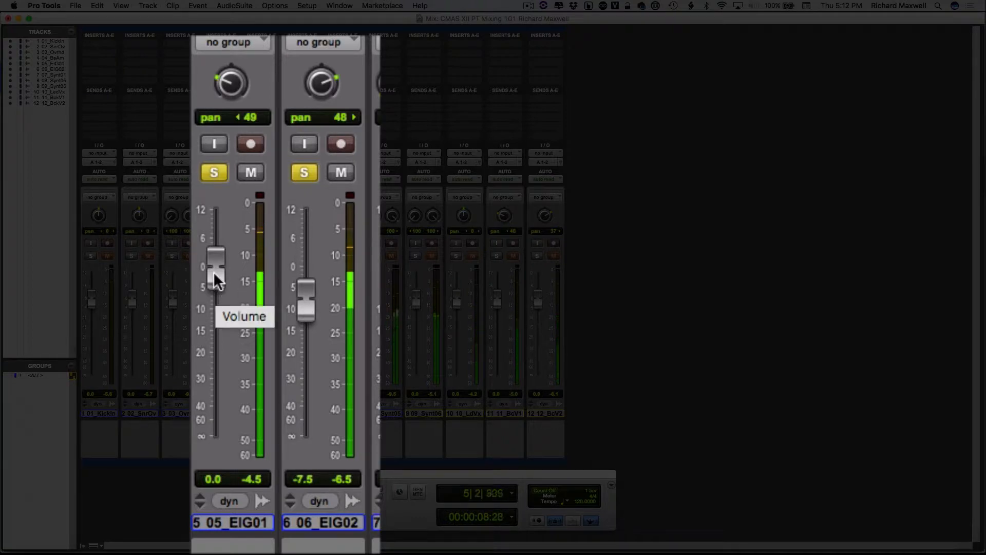
left_click_drag(214, 271, 216, 309)
left_click_drag(309, 294, 308, 269)
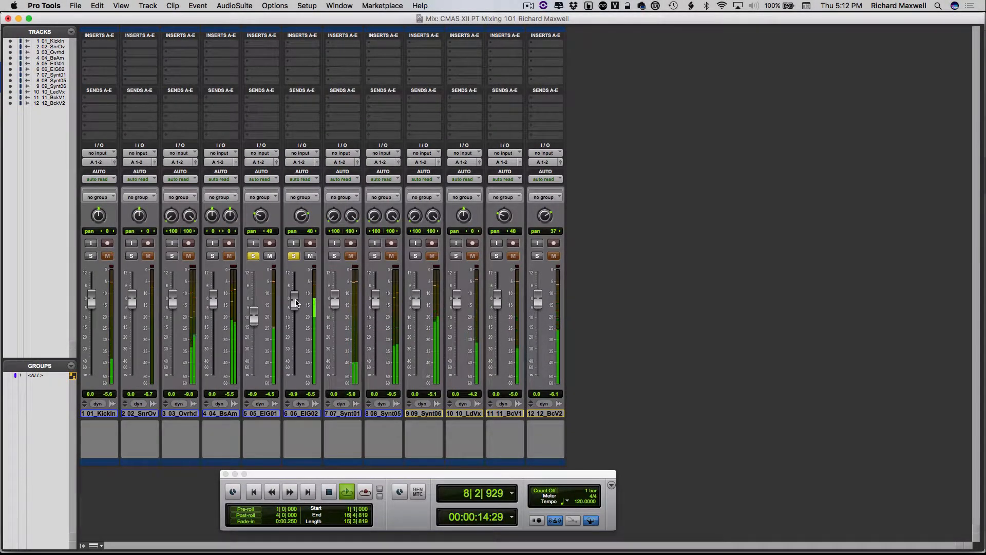
key("space")
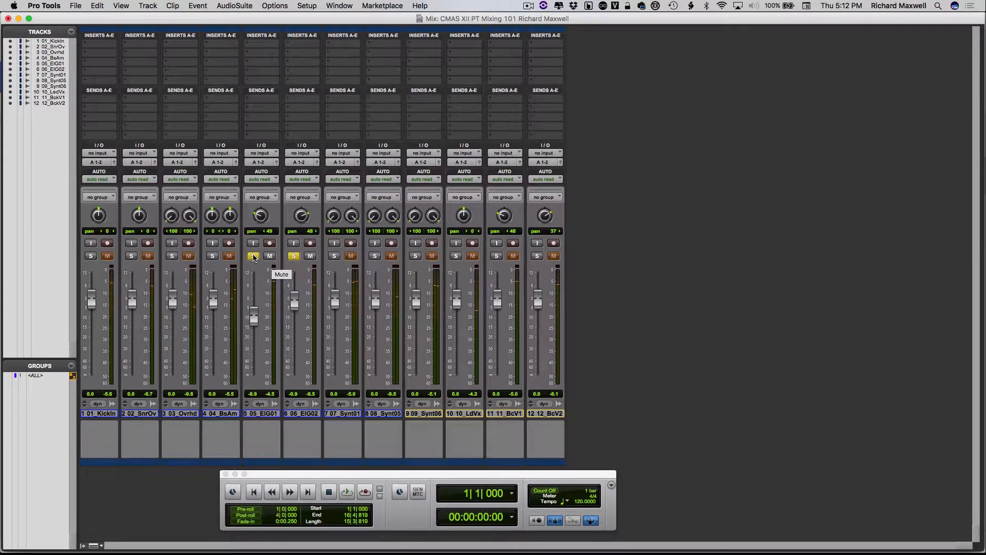
- Un-solo 05_ElG01, solo the 04_BsAm bass, and briefly play it alongside 06_ElG02
left_click(253, 256)
left_click(213, 256)
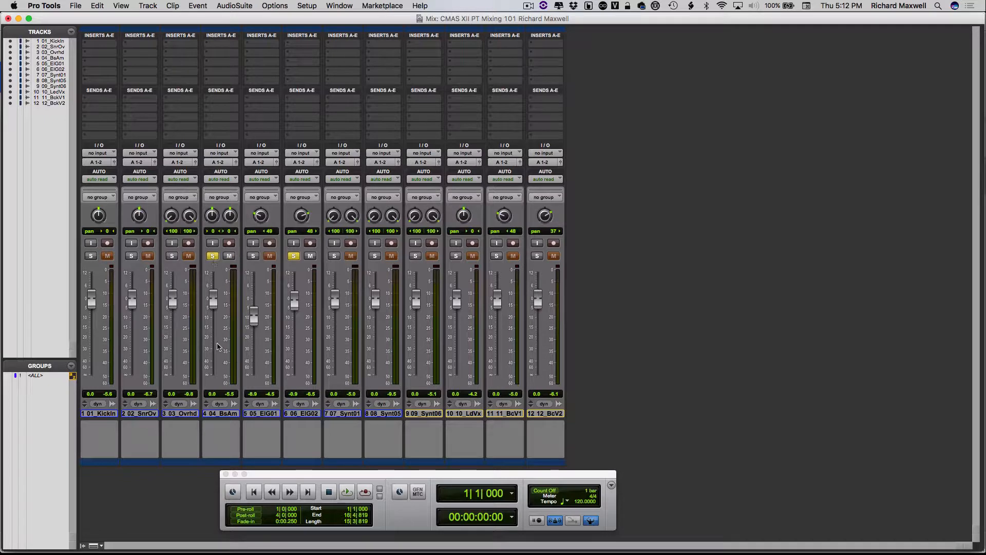
key("space")
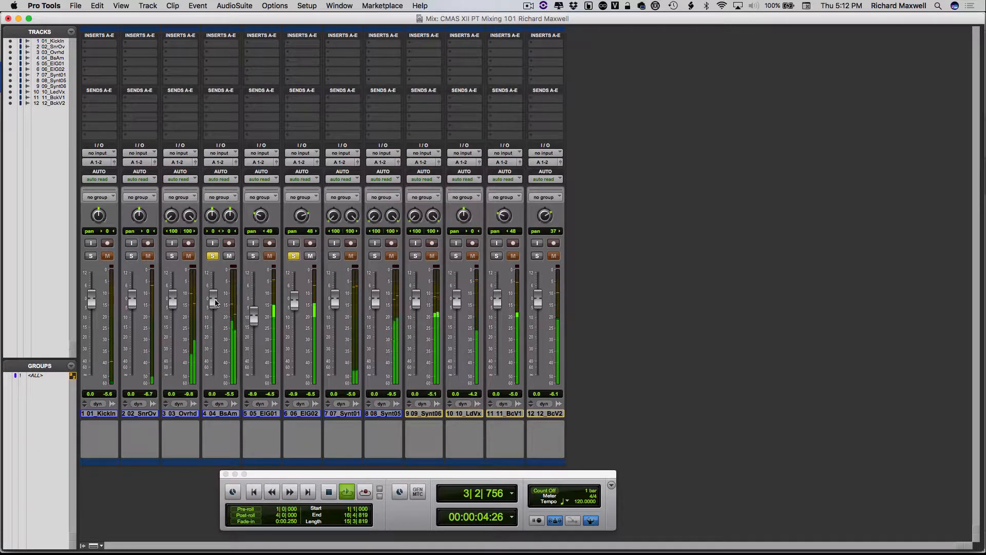
key("space")
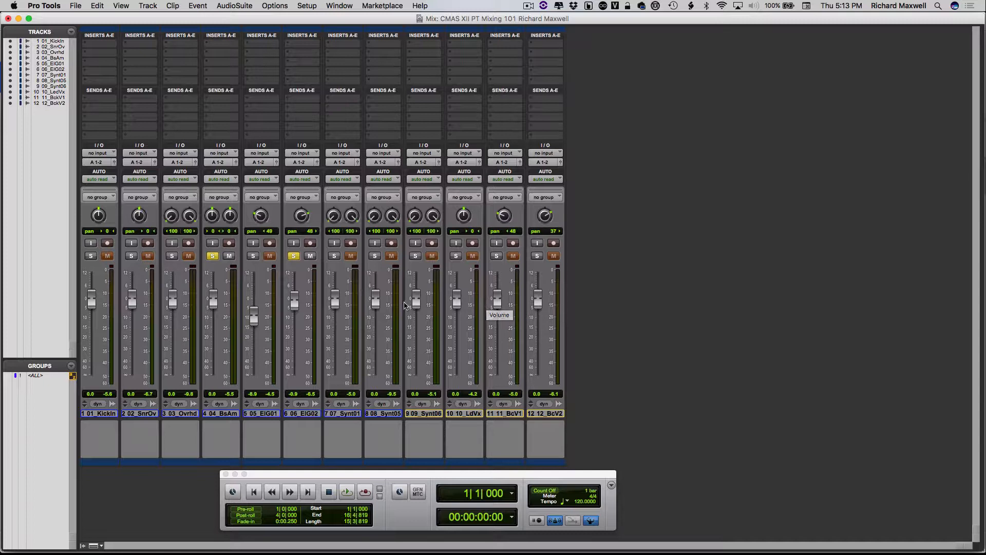
- Pull the kick, snare, overhead and bass faders down to -6.2, -7.8, -5.4 and -15.6 dB
left_click_drag(91, 298, 217, 328)
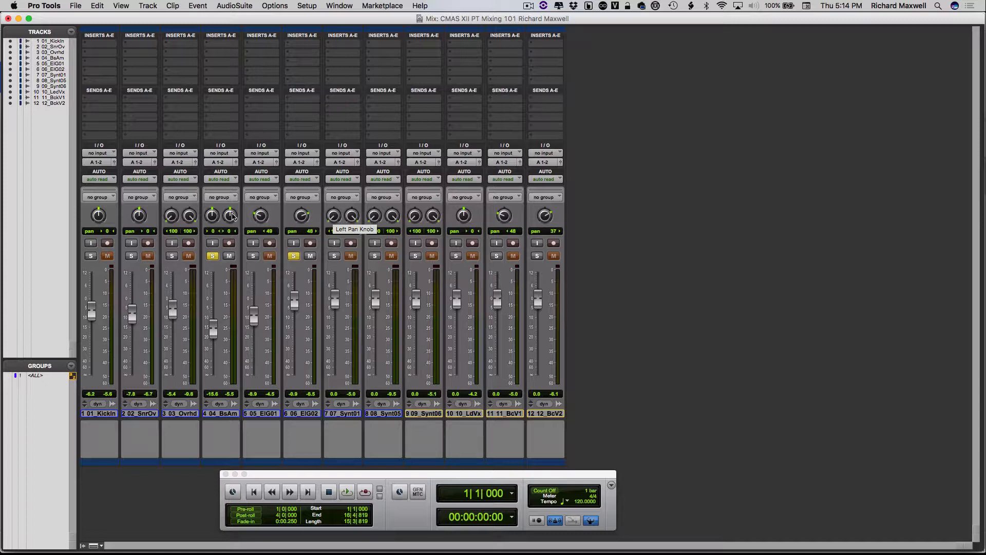
- Unsolo track 6 and the bass track, then solo 05_ElecGtr01 on its own
left_click(294, 255)
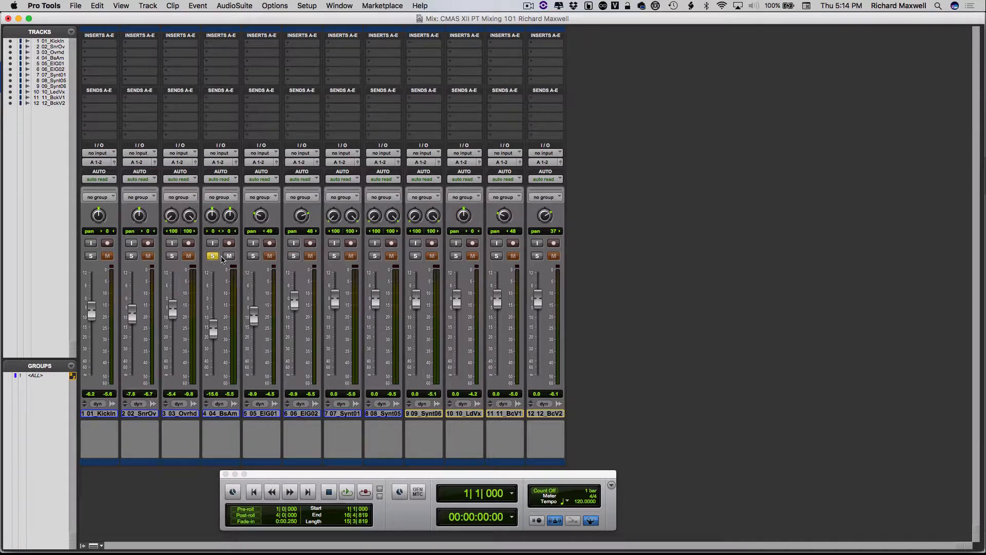
left_click(213, 256)
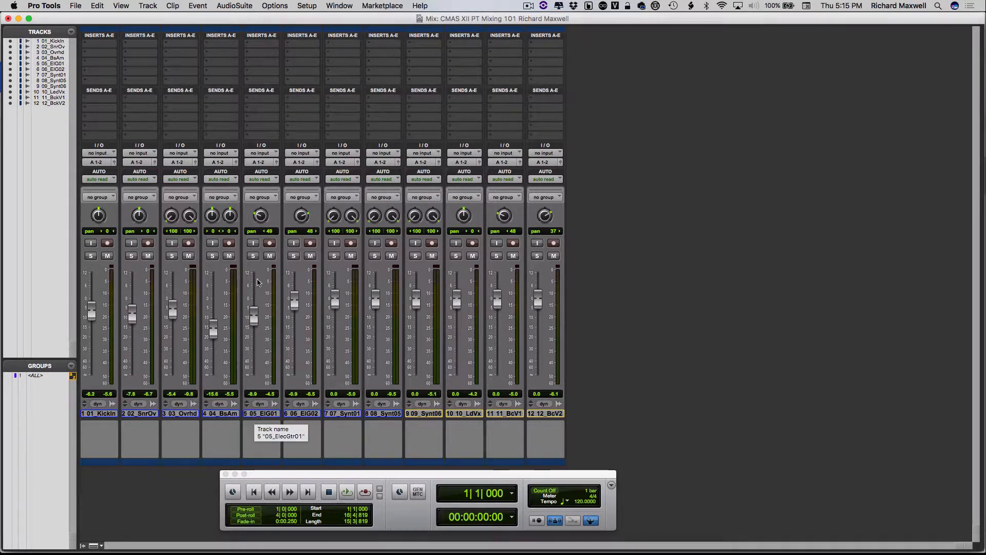
left_click(253, 256)
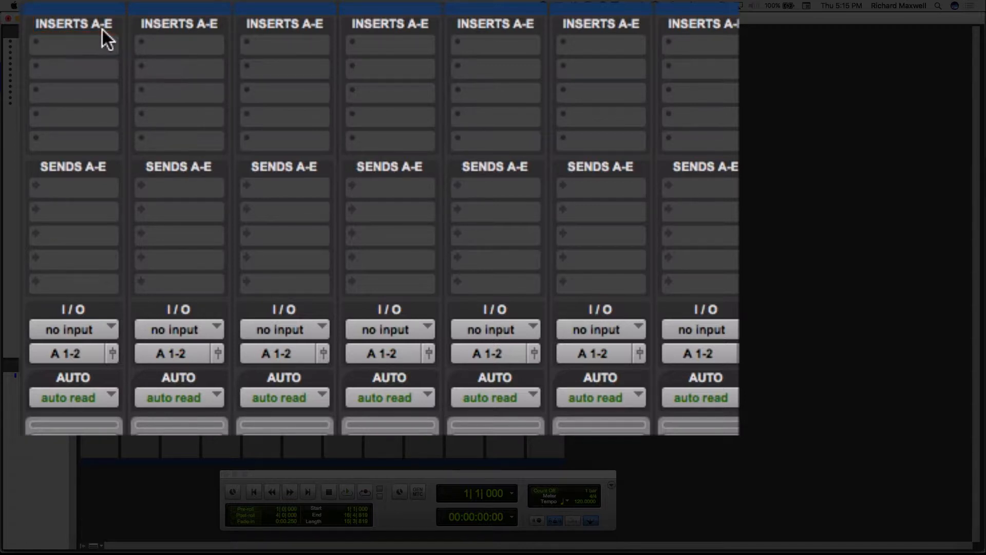
- Insert EQ3 7-Band (mono) from the EQ category into insert A of 05_ElecGtr01
left_click(39, 48)
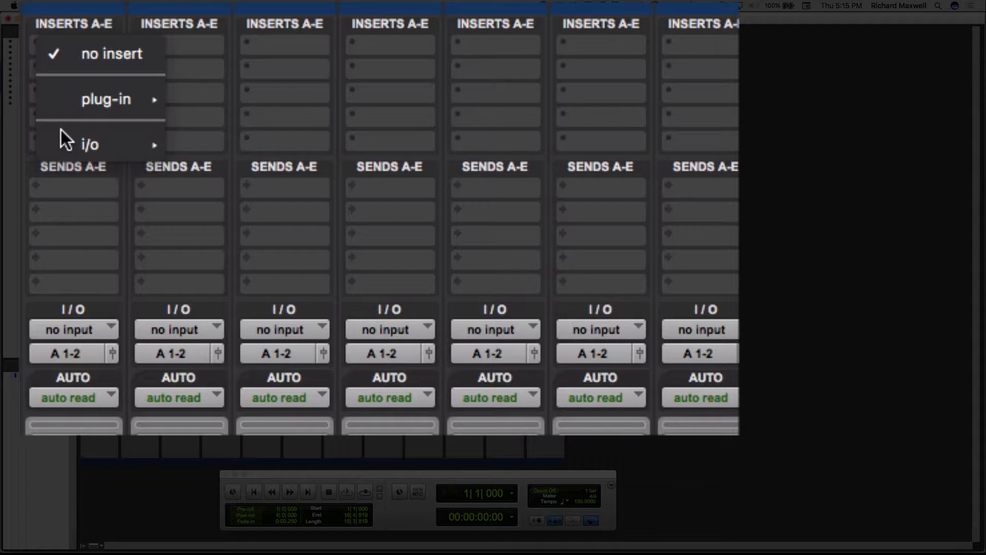
mouse_move(77, 104)
mouse_move(258, 113)
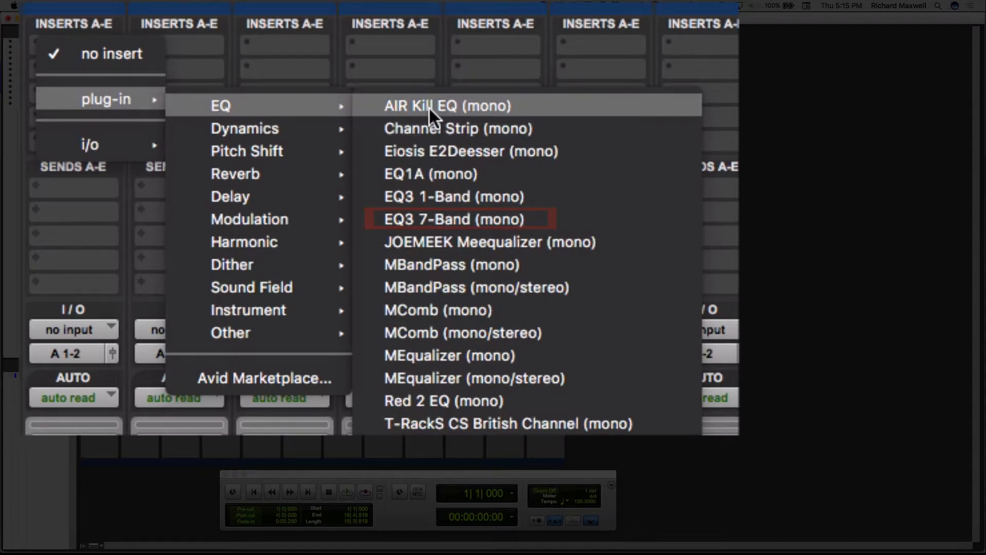
left_click(558, 220)
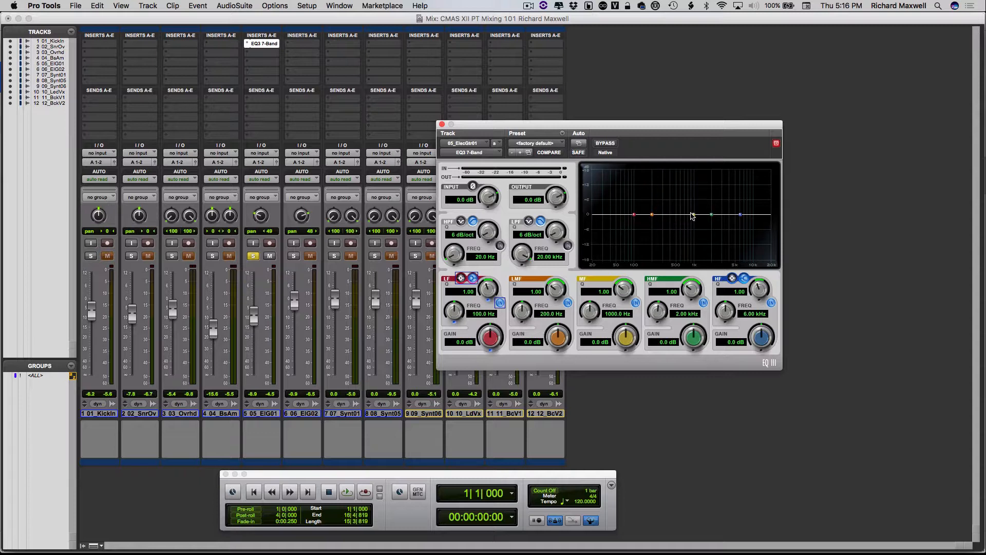
- Play the guitar and sweep the EQ3 mid band, leaving it at -16.6 dB, 584.2 Hz
mouse_move(692, 215)
left_mouse_down()
mouse_move(689, 254)
mouse_move(708, 163)
mouse_move(701, 261)
mouse_move(690, 217)
left_mouse_up()
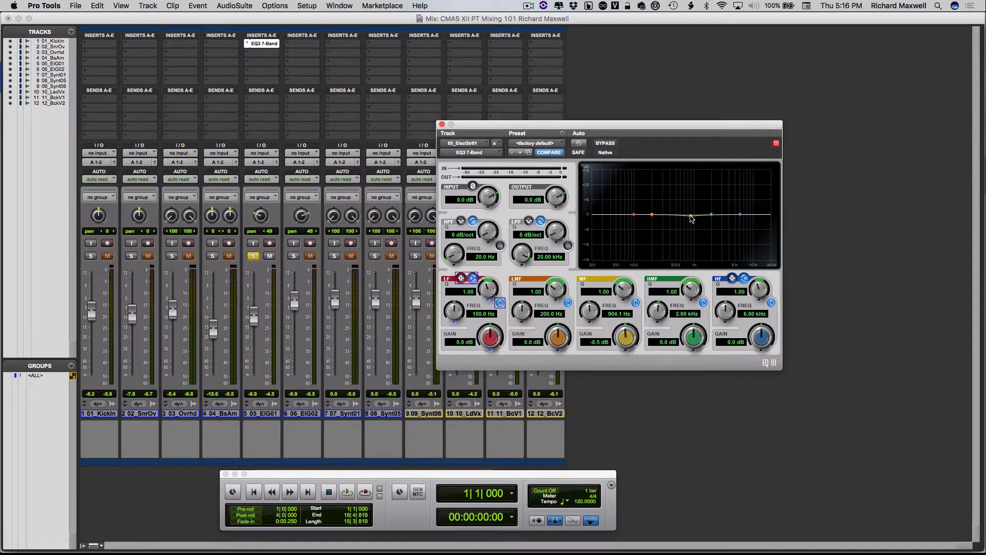
key("space")
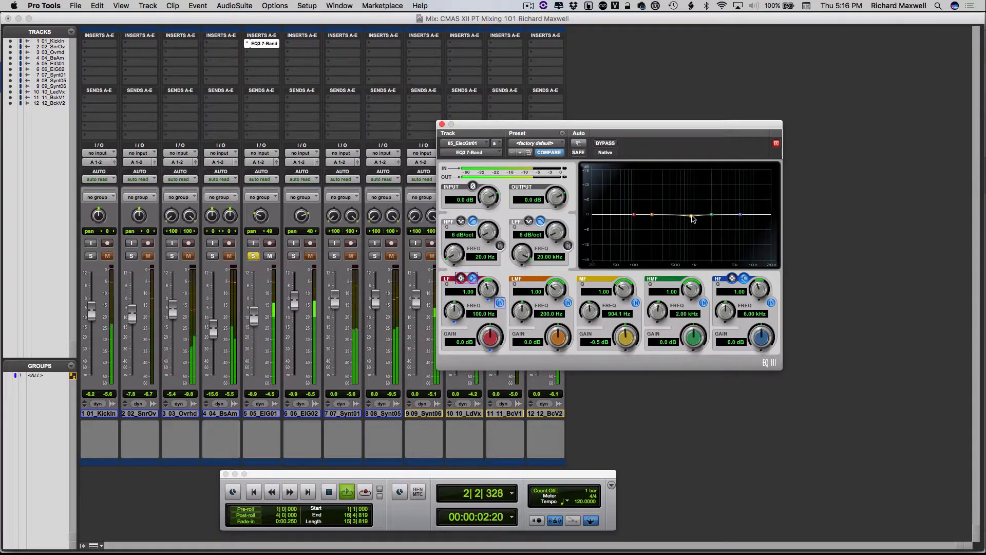
mouse_move(692, 218)
left_mouse_down()
mouse_move(690, 170)
mouse_move(776, 171)
mouse_move(619, 169)
mouse_move(626, 293)
mouse_move(793, 289)
mouse_move(714, 213)
mouse_move(706, 178)
mouse_move(721, 206)
mouse_move(700, 214)
mouse_move(696, 195)
mouse_move(719, 203)
mouse_move(691, 231)
mouse_move(703, 234)
mouse_move(677, 170)
mouse_move(681, 207)
left_mouse_up()
- Stop transport playback with the spacebar
key("space")
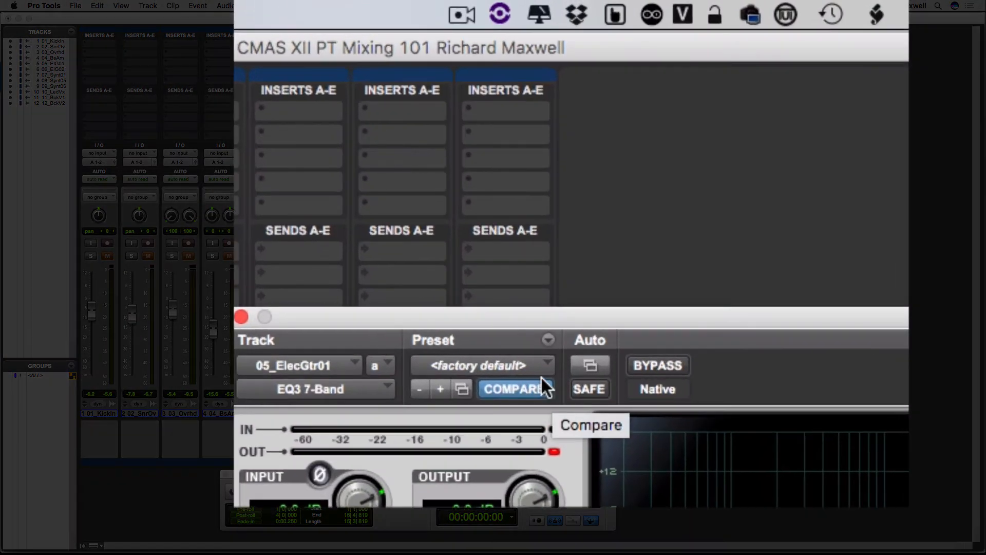
- Load the Electric Guitar > Guitar Electric - 7 Band preset into the guitar's EQ3
left_click(476, 365)
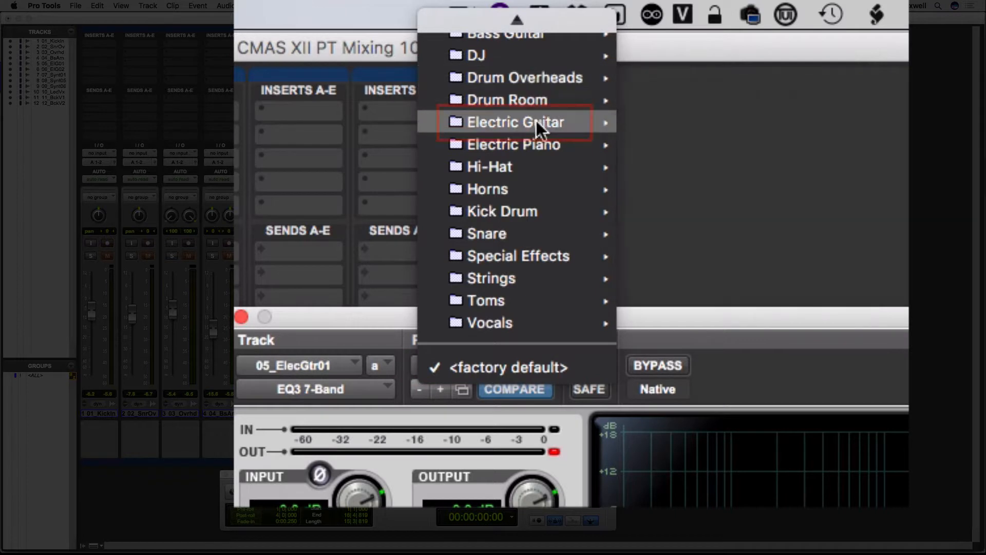
mouse_move(536, 121)
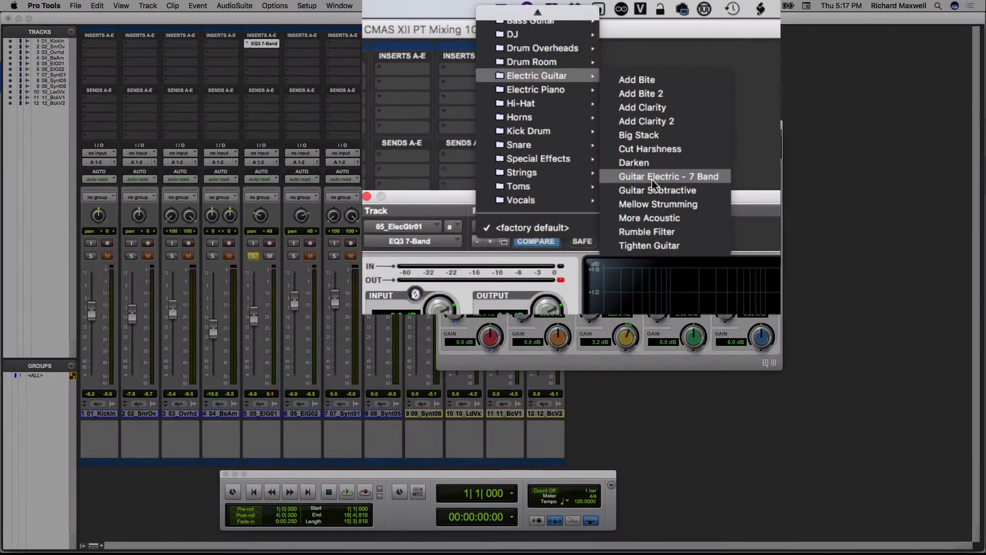
left_click(652, 180)
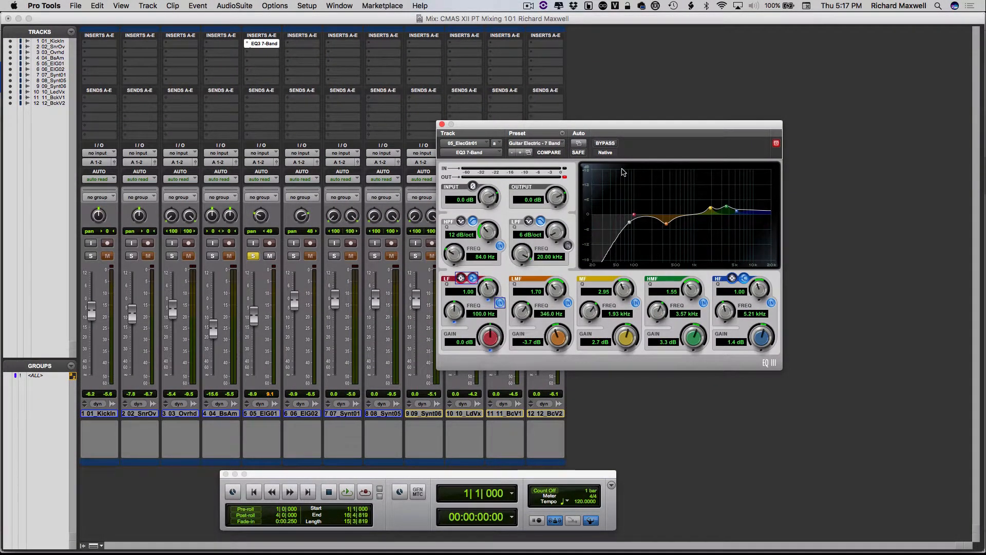
- Play and A/B the preset with BYPASS, ease the LMF cut to about -1.3 dB, then stop
key("space")
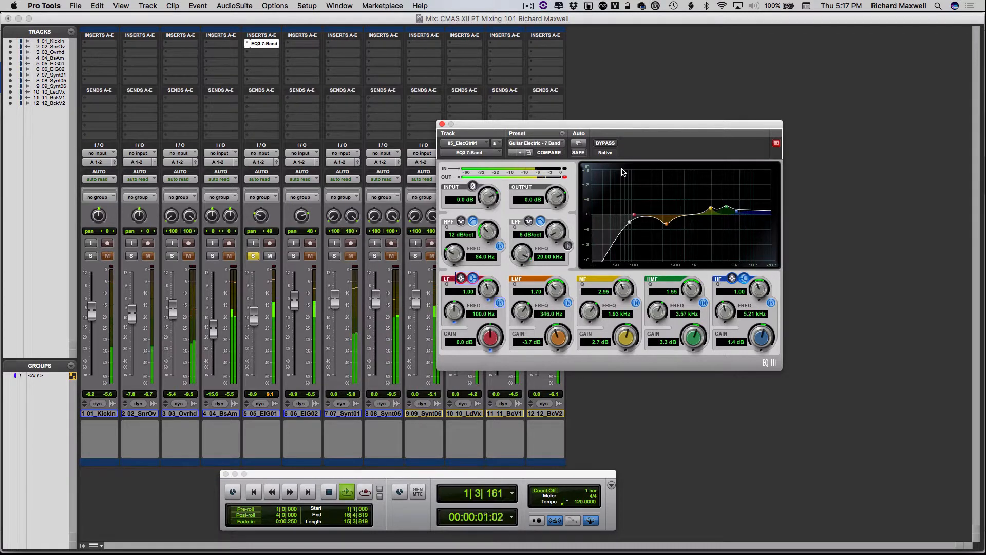
left_click(605, 143)
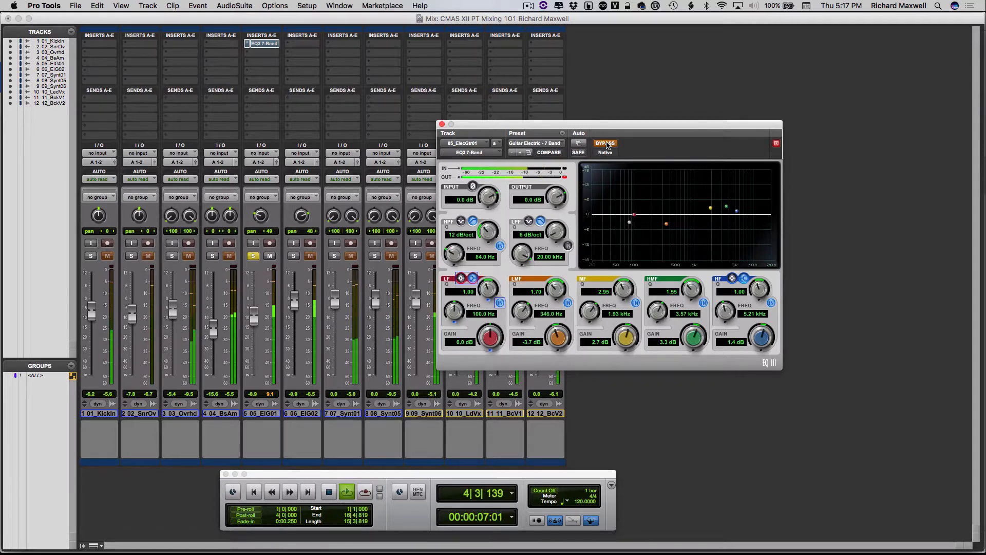
left_click(605, 144)
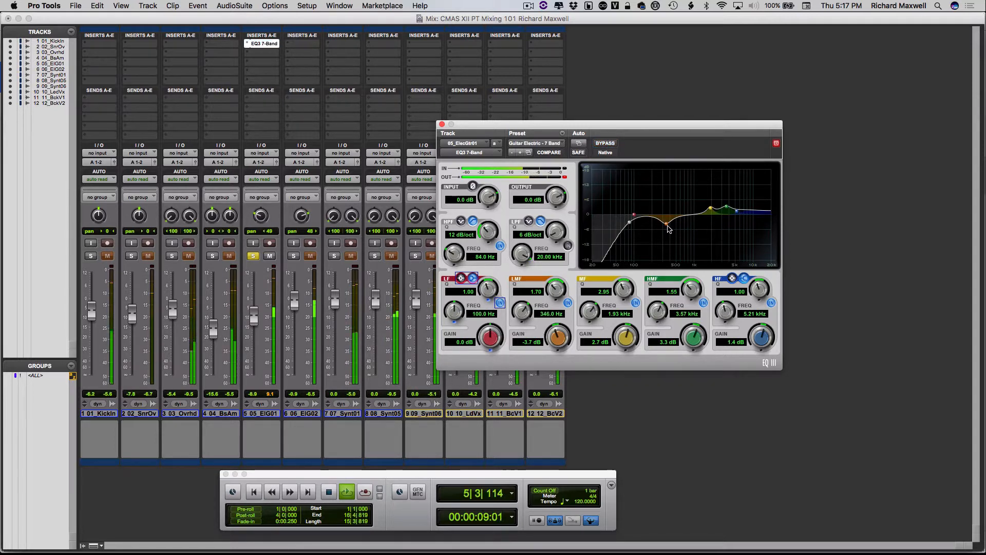
left_click_drag(666, 224, 654, 170)
key("space")
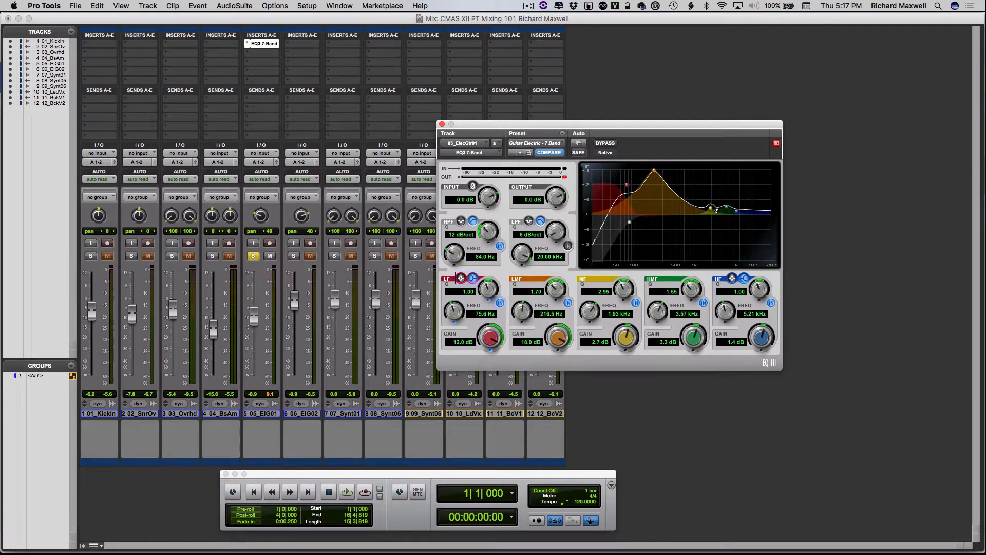
- Try strong MF and HF boosts, revert to the preset with COMPARE, and close the EQ3 window
left_click_drag(710, 208, 734, 171)
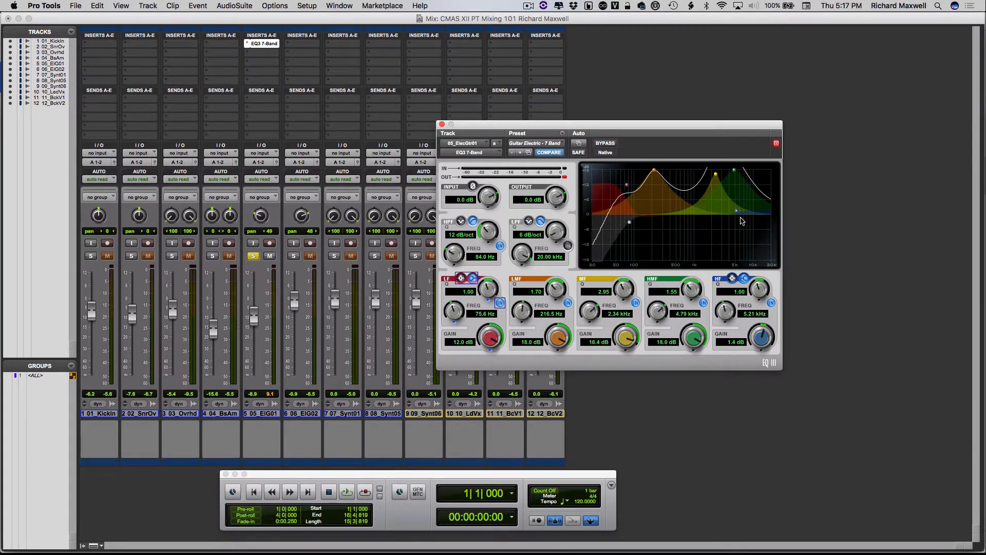
left_click_drag(737, 211, 768, 187)
left_click(541, 152)
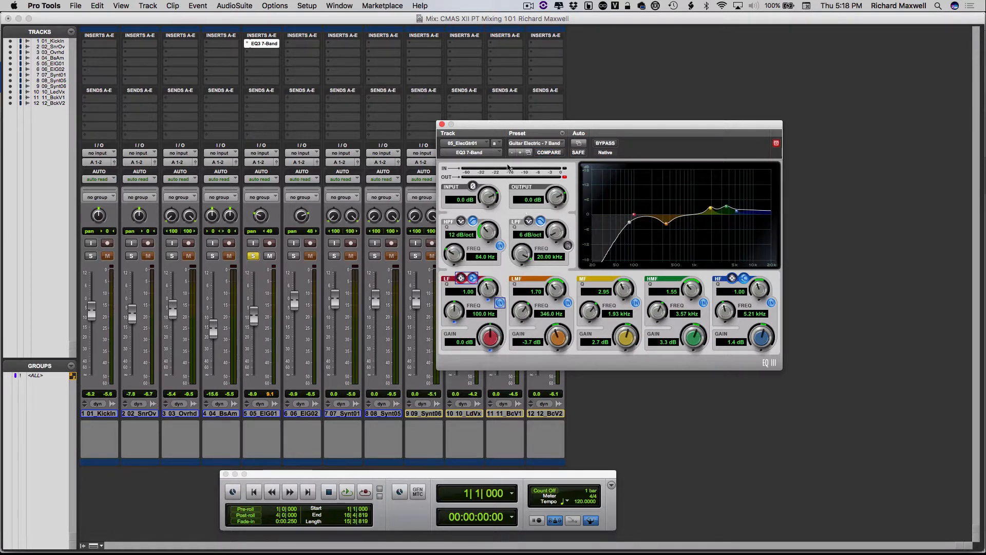
left_click(441, 124)
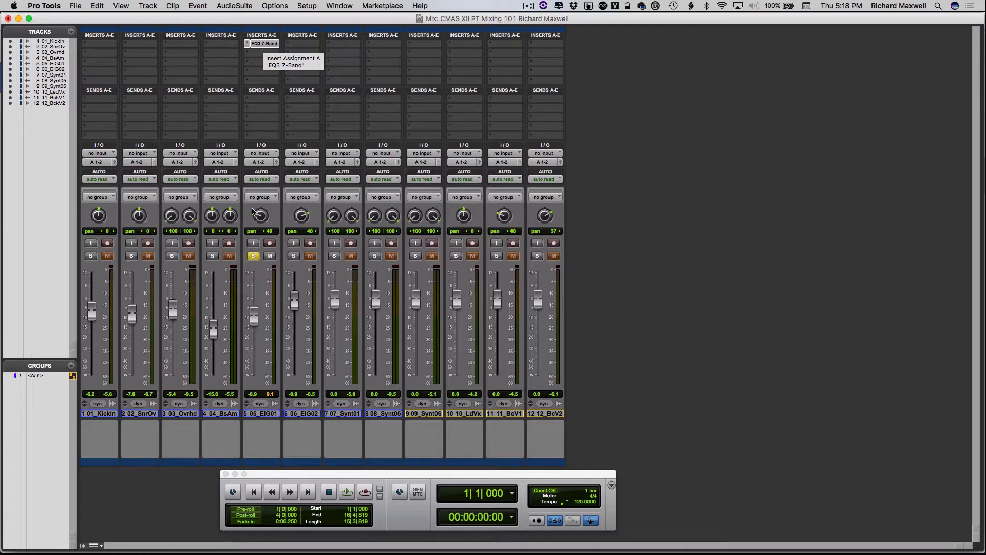
- Take 05_ElecGtr01 out of solo and toggle its Mute on then off, leaving it unmuted
left_click(253, 256)
left_click(254, 257)
left_click(254, 257)
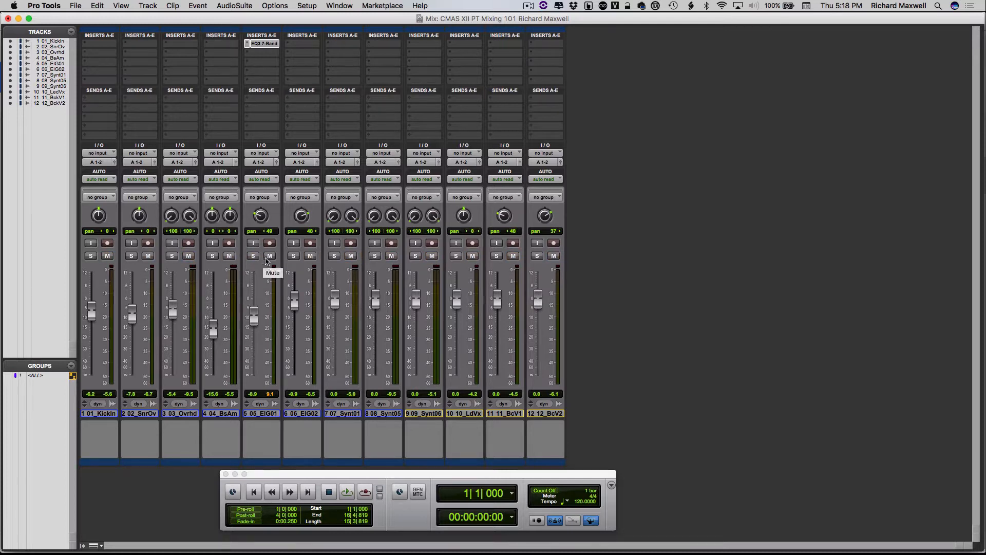
left_click(268, 257)
left_click(268, 257)
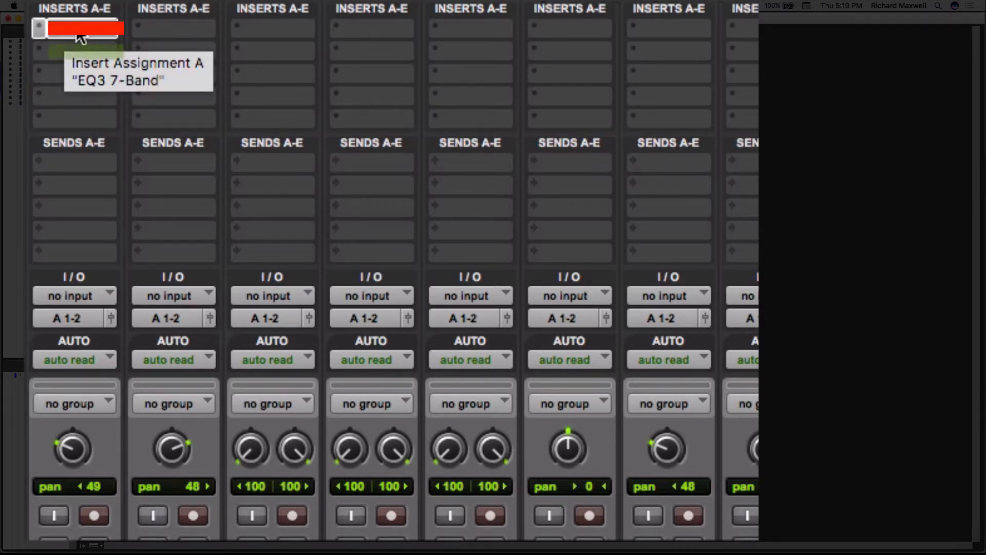
- Insert Dyn3 Compressor/Limiter (mono) into insert B of 05_ElecGtr01, after the EQ3
left_click(38, 49)
mouse_move(53, 95)
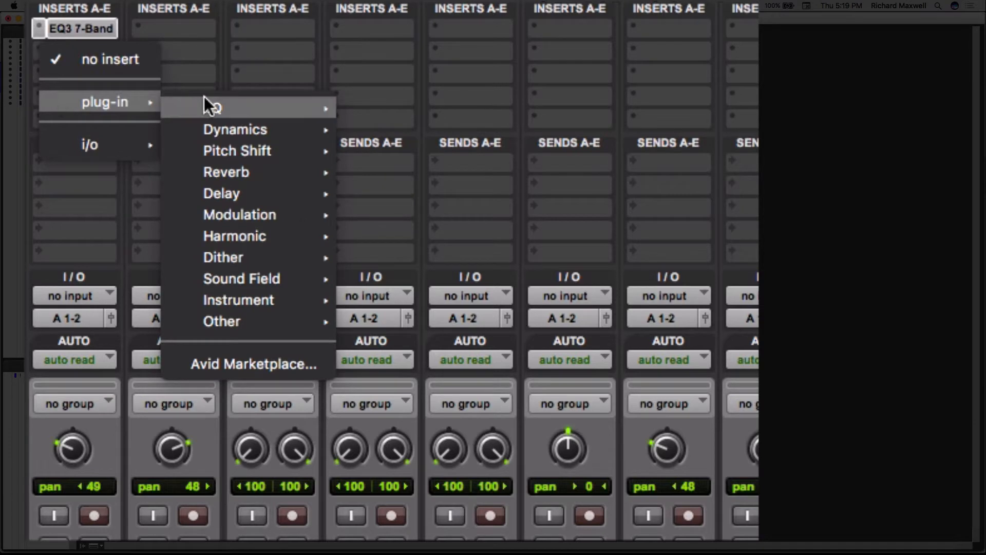
mouse_move(212, 124)
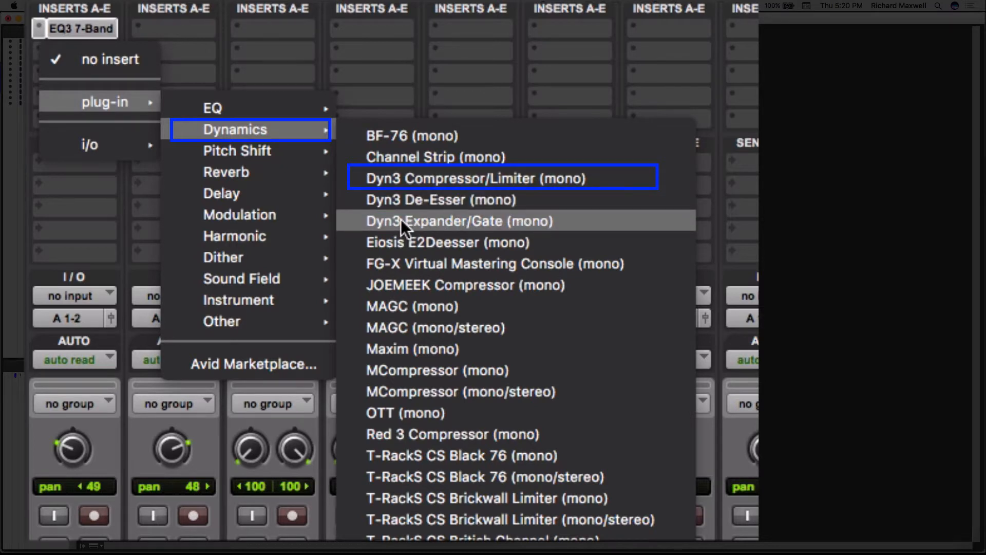
left_click(587, 180)
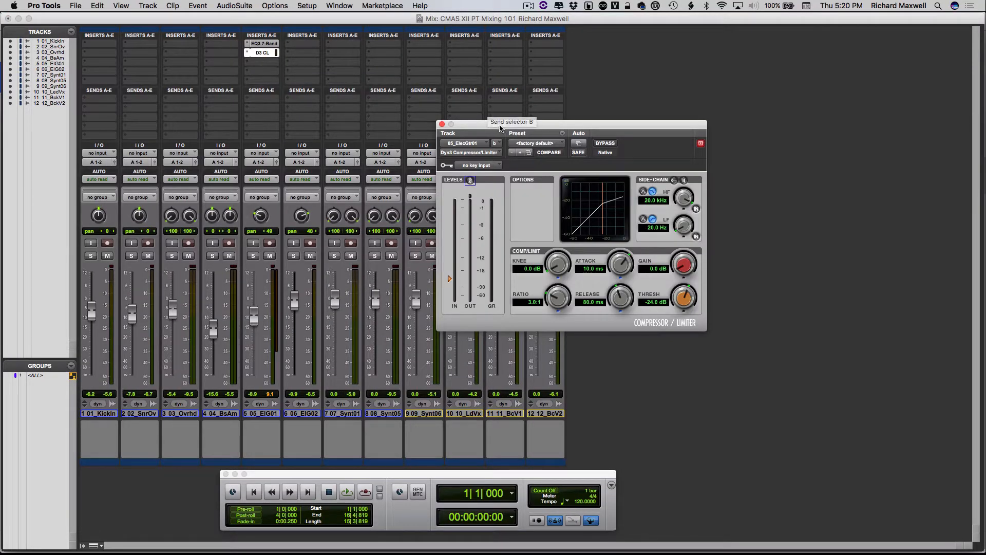
- Move the Dyn3 compressor window up and left and show its factory preset list
left_click_drag(513, 124, 395, 117)
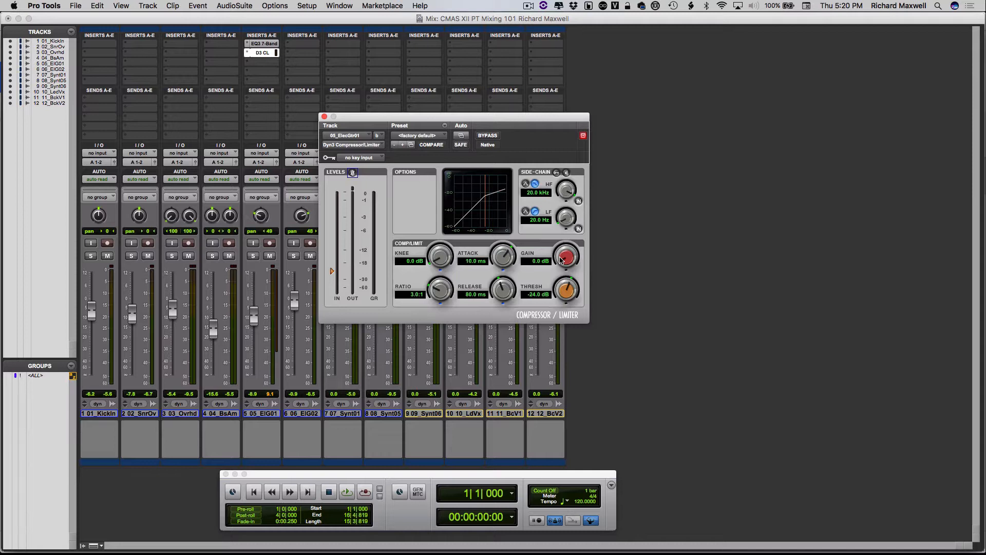
left_click(438, 134)
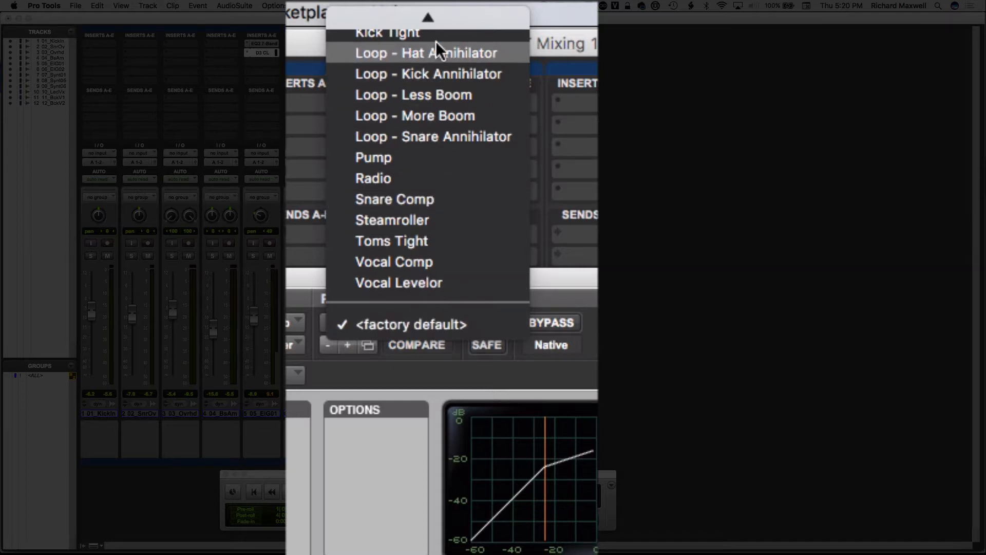
- Load the Acoustic Guitar preset: 1.6:1 ratio, -18.0 dB threshold, 1.5 dB gain
mouse_move(435, 14)
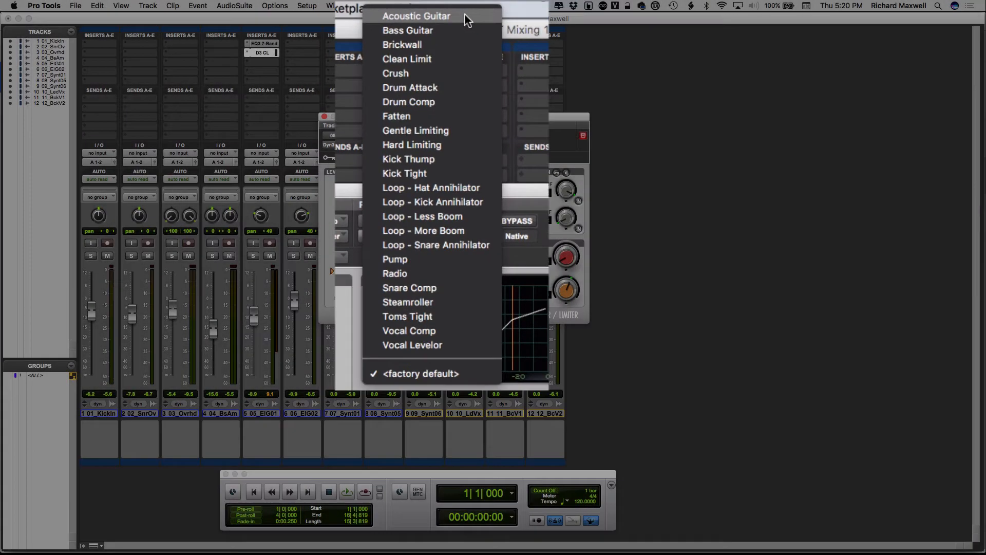
left_click(475, 22)
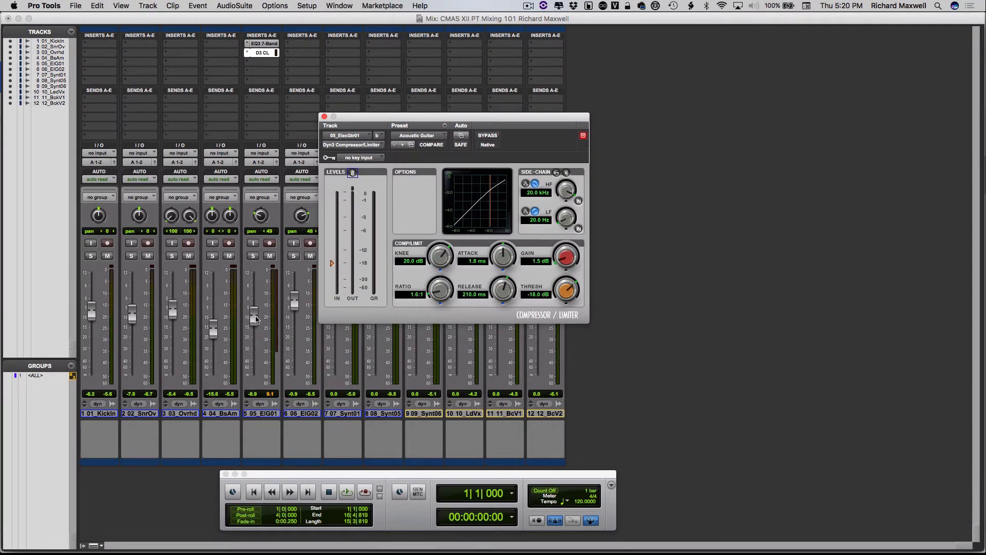
- Solo 05_ElG01, start playback, and raise the compressor threshold from -18.0 dB to -15.4 dB
left_click(252, 264)
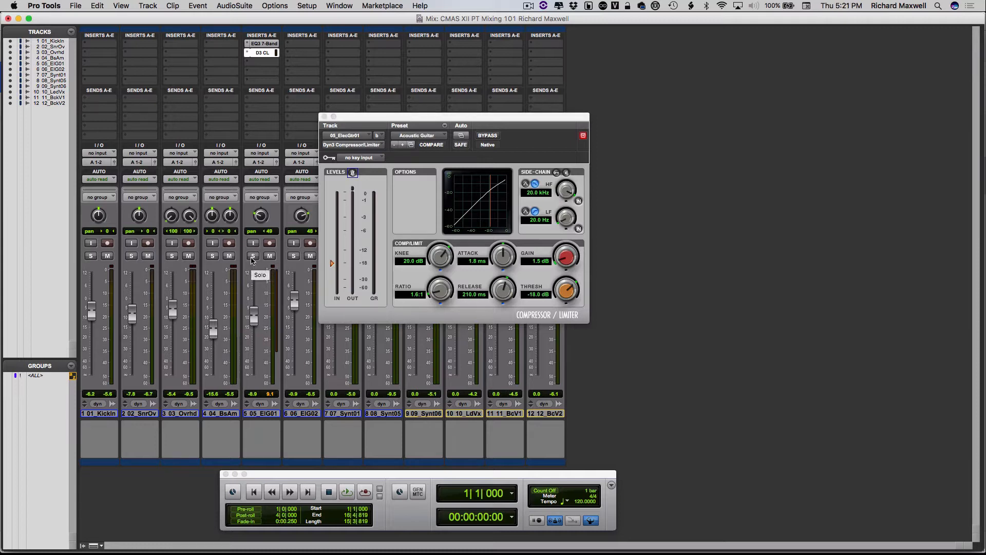
left_click(253, 255)
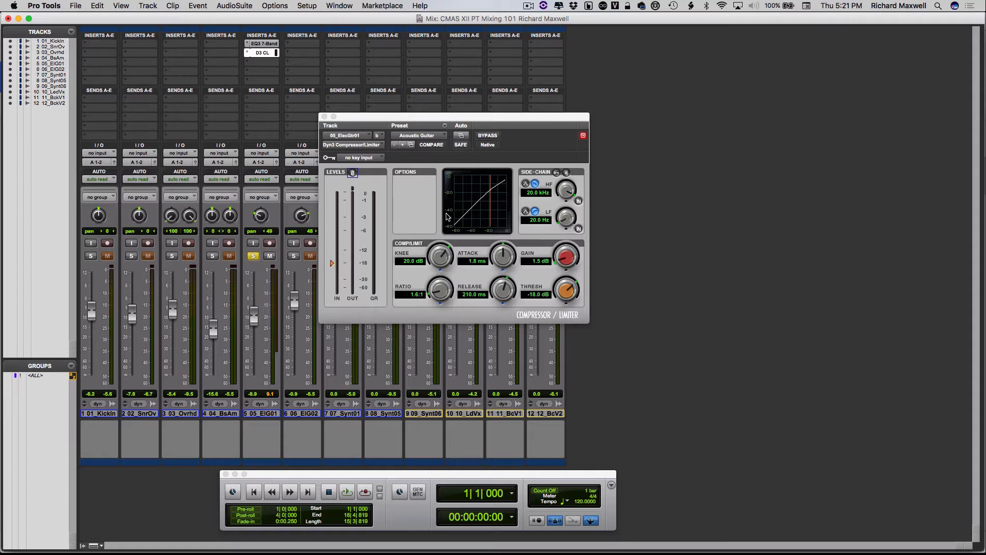
key("space")
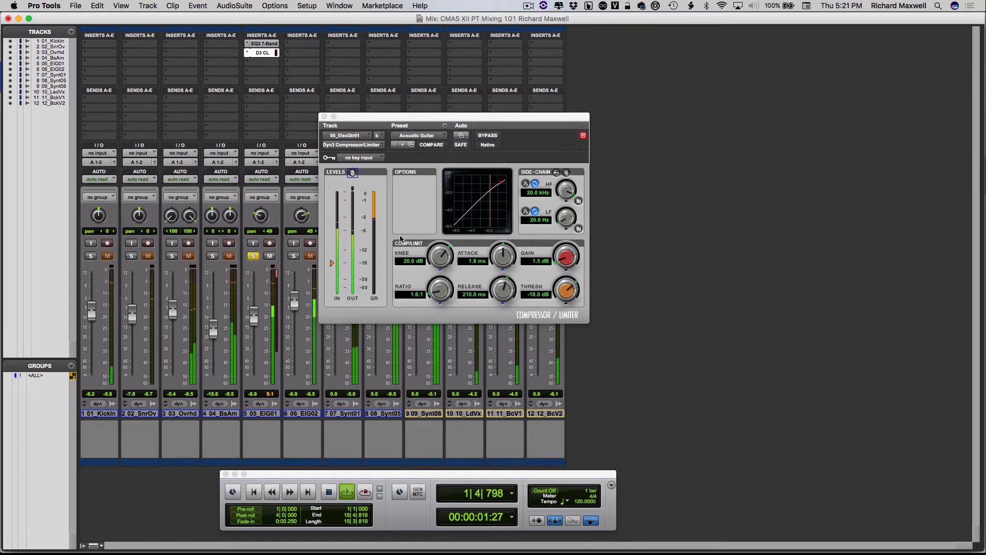
left_click(376, 226)
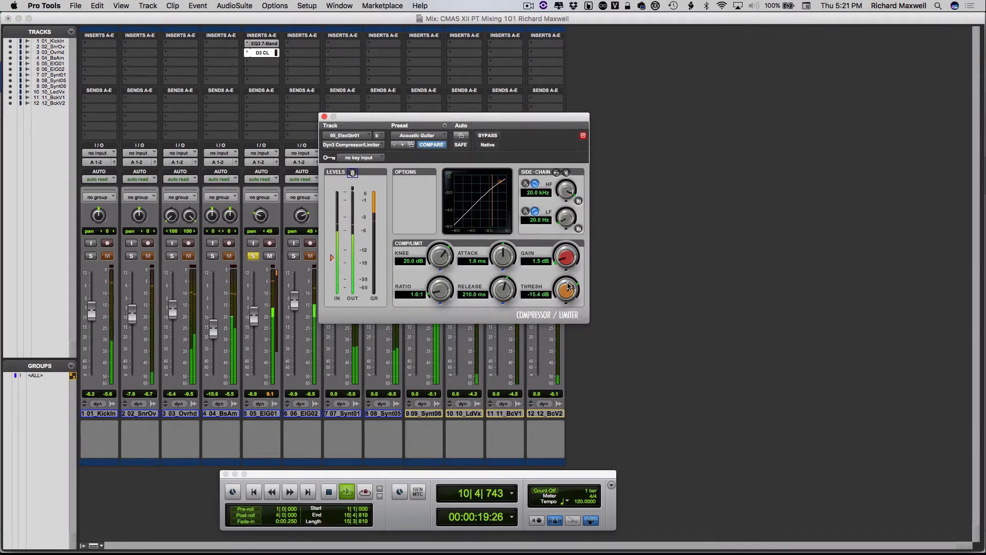
left_click_drag(567, 291, 376, 222)
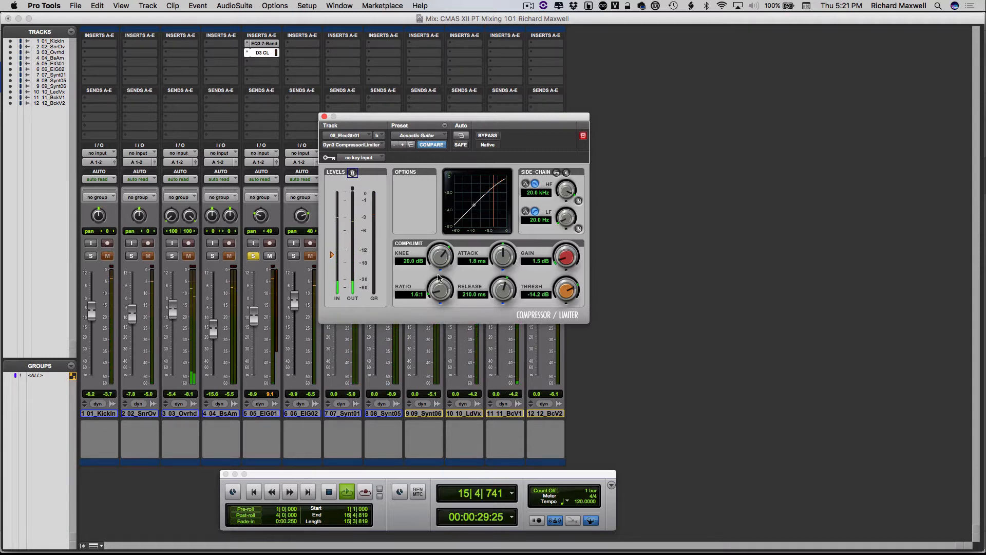
- Replay from the session start, drop the threshold to -29.0 dB, raise makeup gain, clear the clip light
key("space")
key("Return")
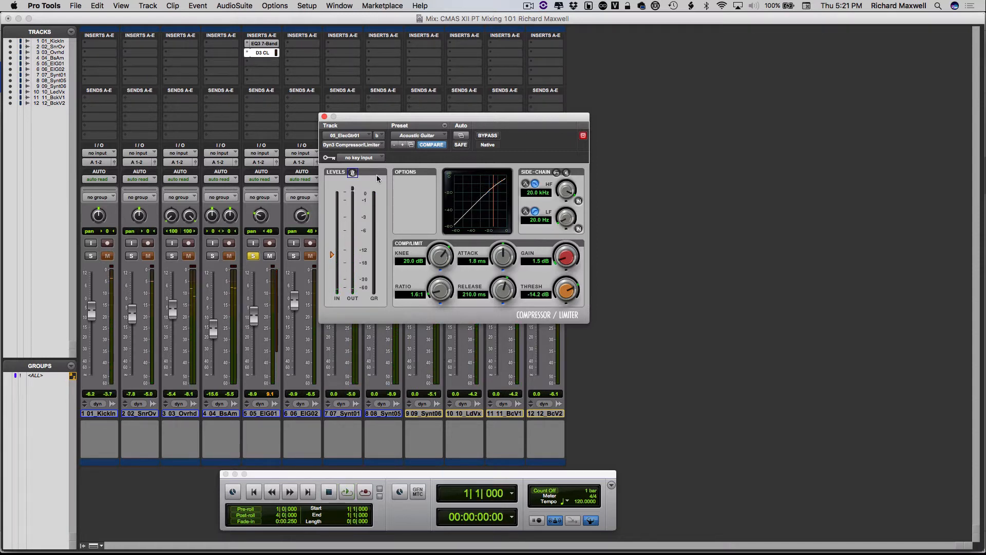
key("space")
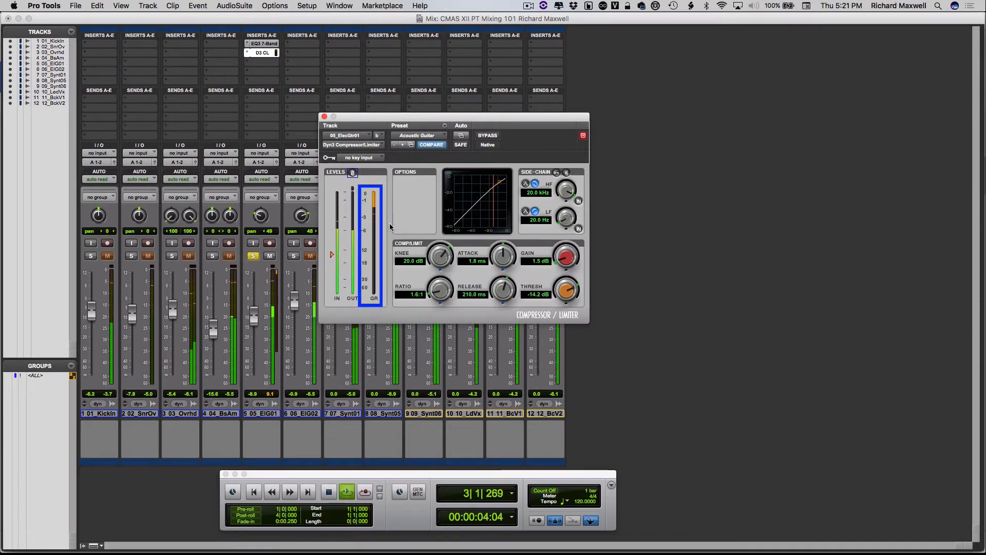
left_click_drag(562, 293, 564, 289)
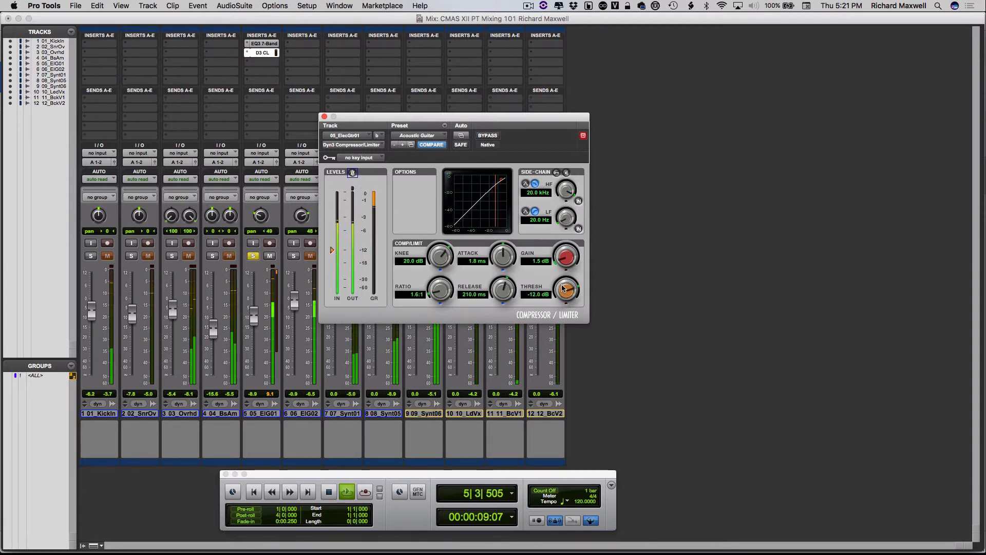
left_click_drag(562, 288, 559, 322)
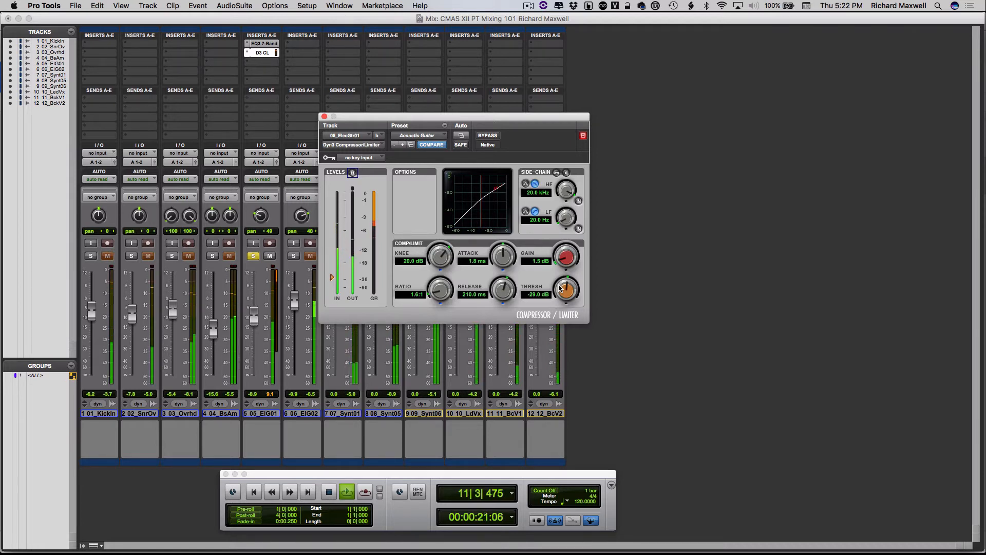
left_click_drag(561, 262, 563, 237)
left_click(353, 190)
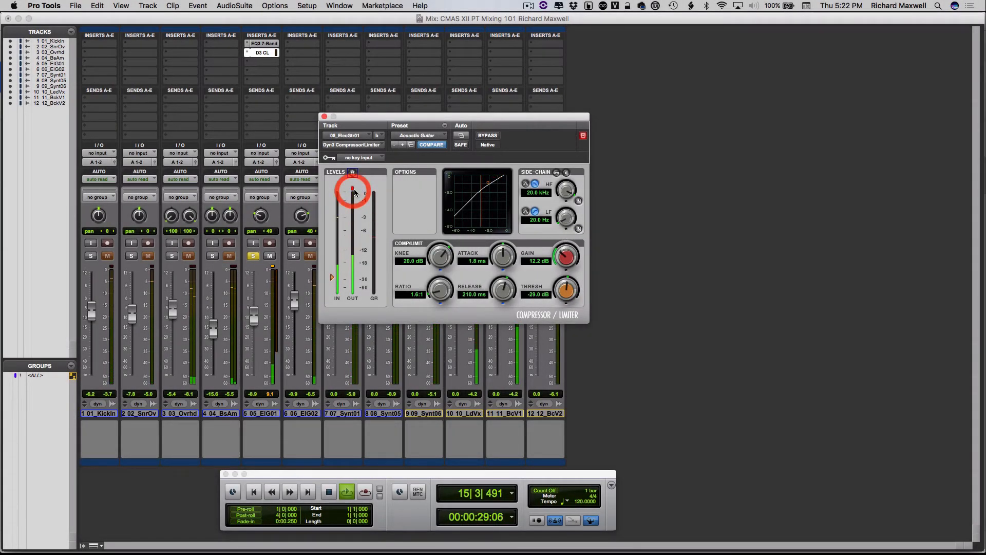
- Stop playback and compare back to the preset's -18.0 dB threshold and 1.5 dB gain
key("space")
left_click_drag(565, 258, 563, 280)
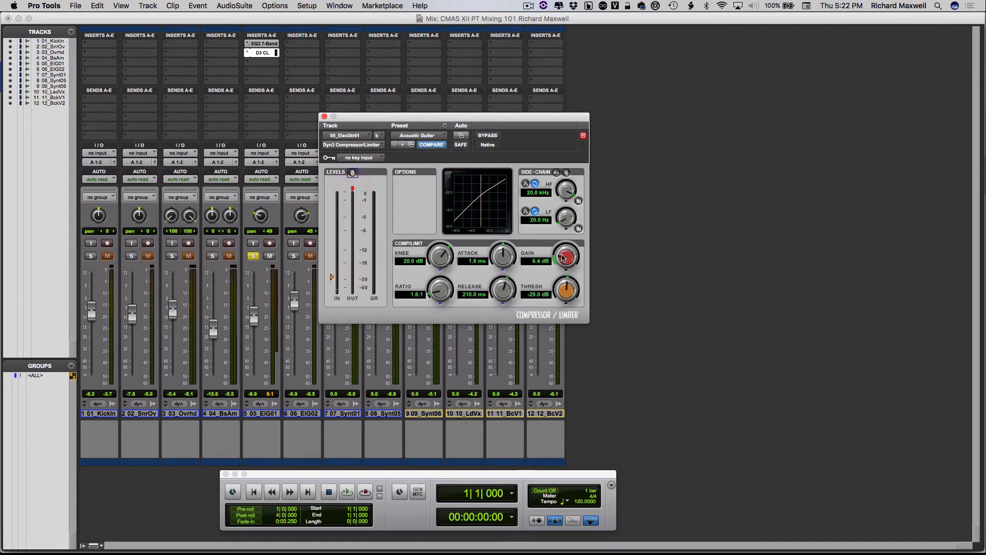
left_click(432, 146)
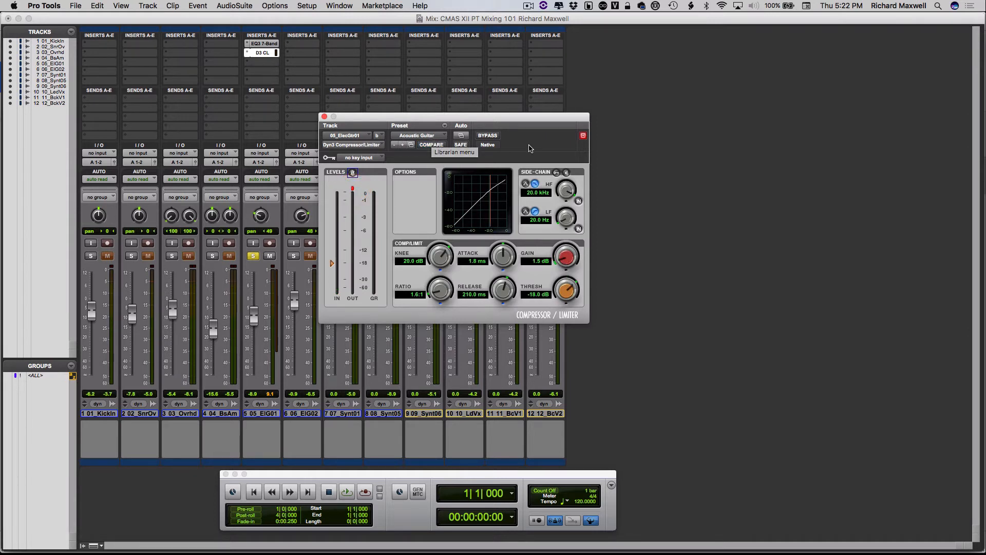
- Play and stop the soloed guitar with the preset compression, then close the Dyn3 window
key("space")
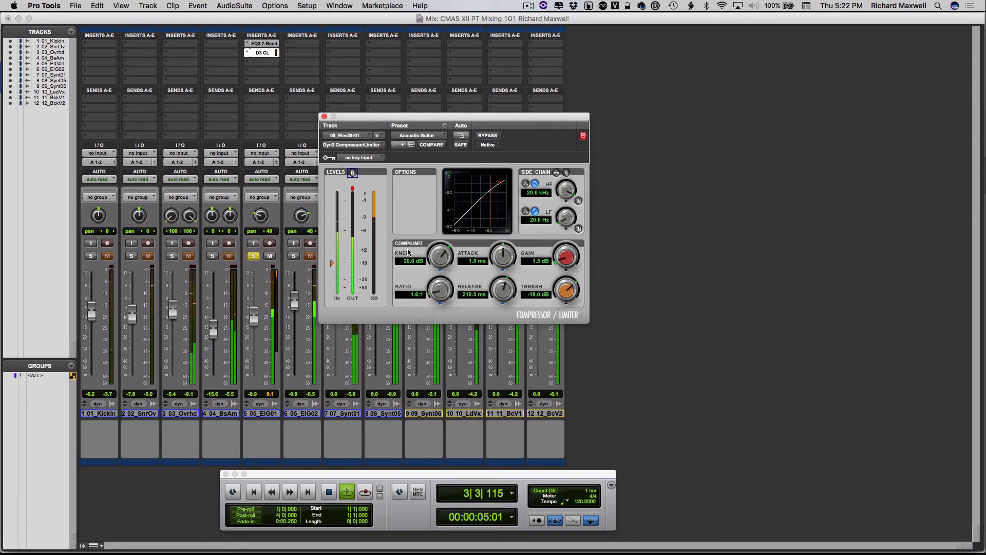
key("space")
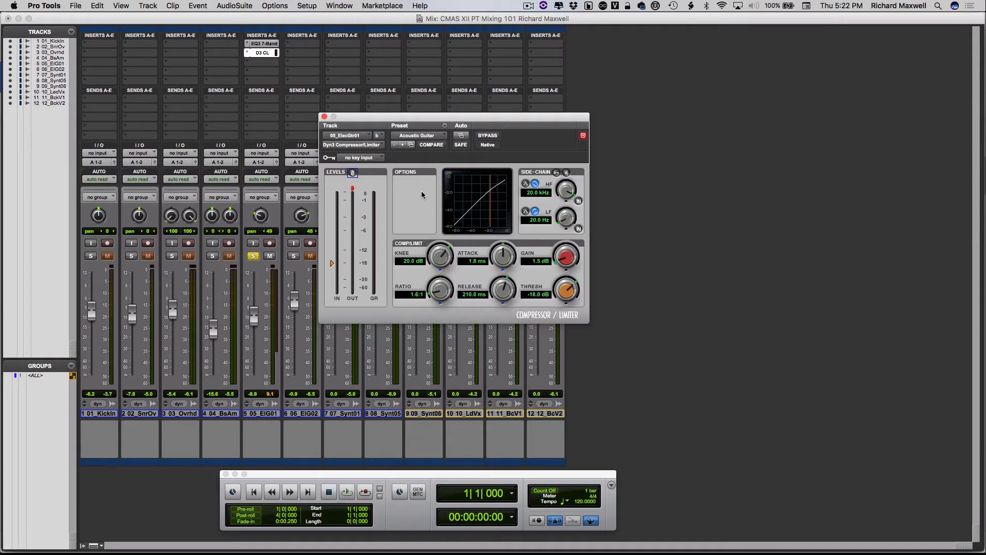
left_click(324, 117)
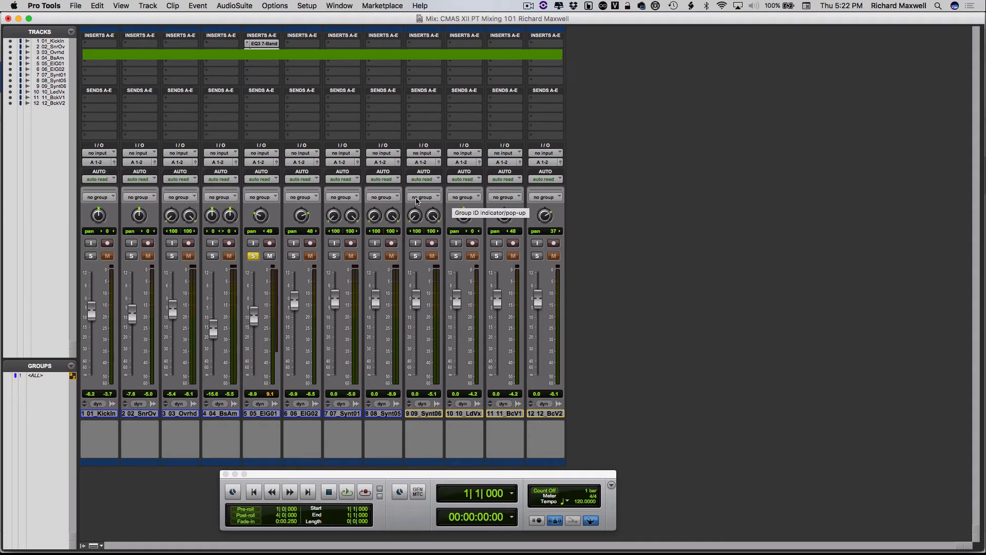
- Turn off solo on the 05_ElG01 guitar track
left_click(254, 256)
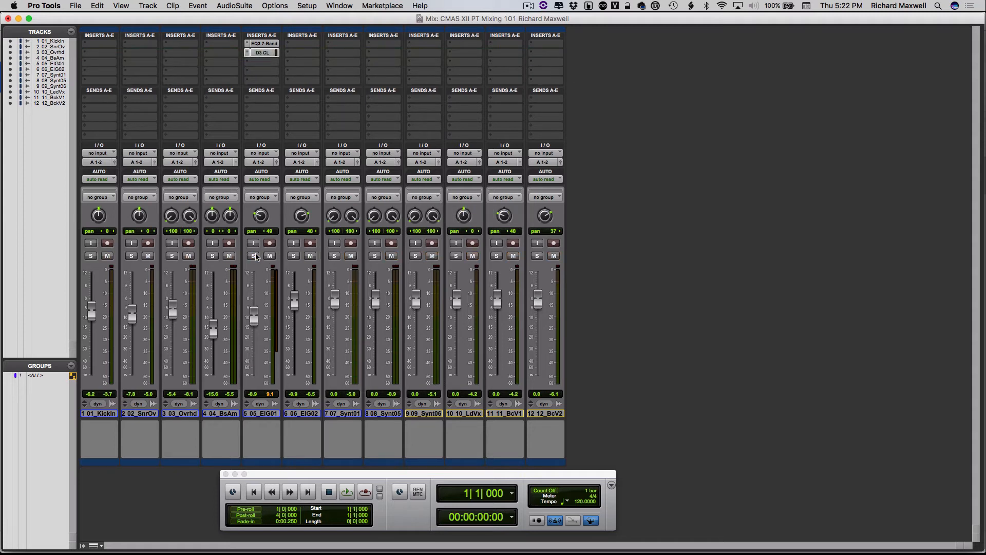